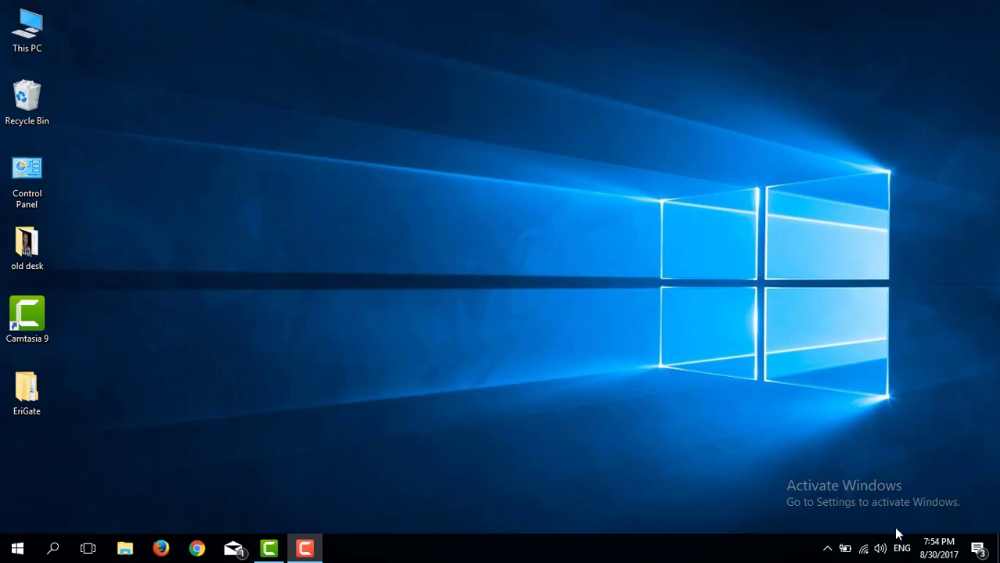
Step: Add Tigrinya (Eritrea) to the Windows languages through the language preferences and close the settings
{"action": "left_click", "coordinate": [901, 548]}
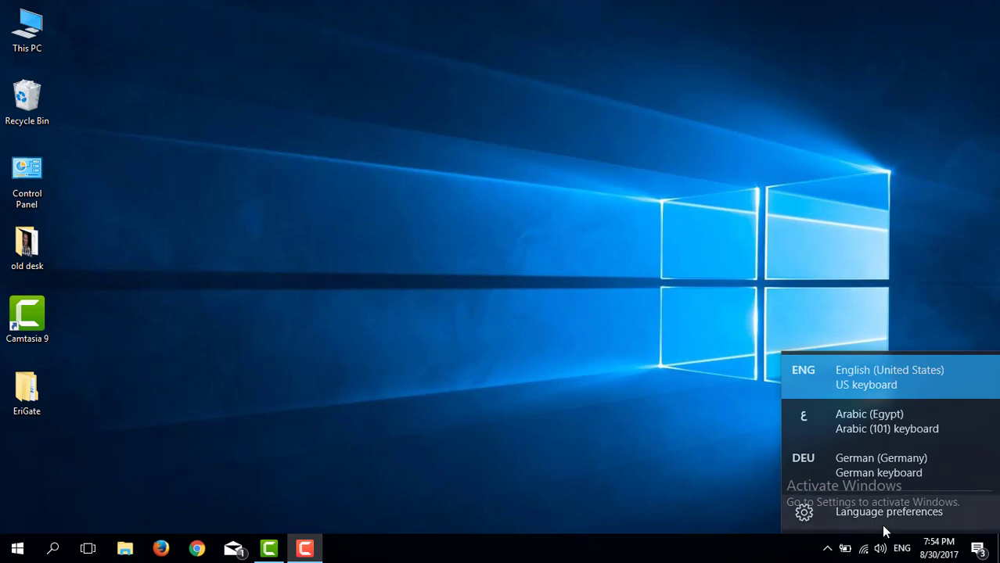
{"action": "left_click", "coordinate": [882, 524]}
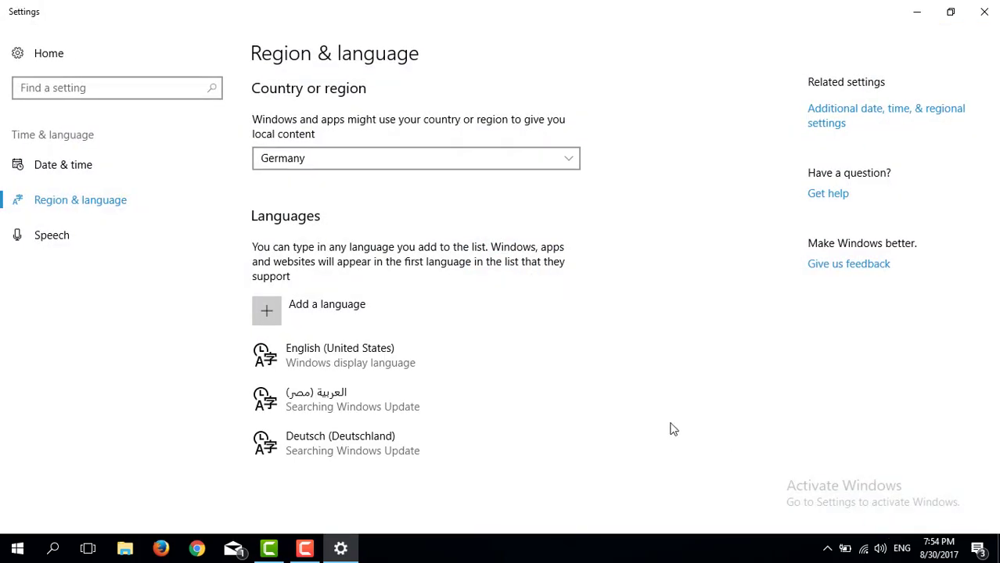
{"action": "left_click", "coordinate": [286, 308]}
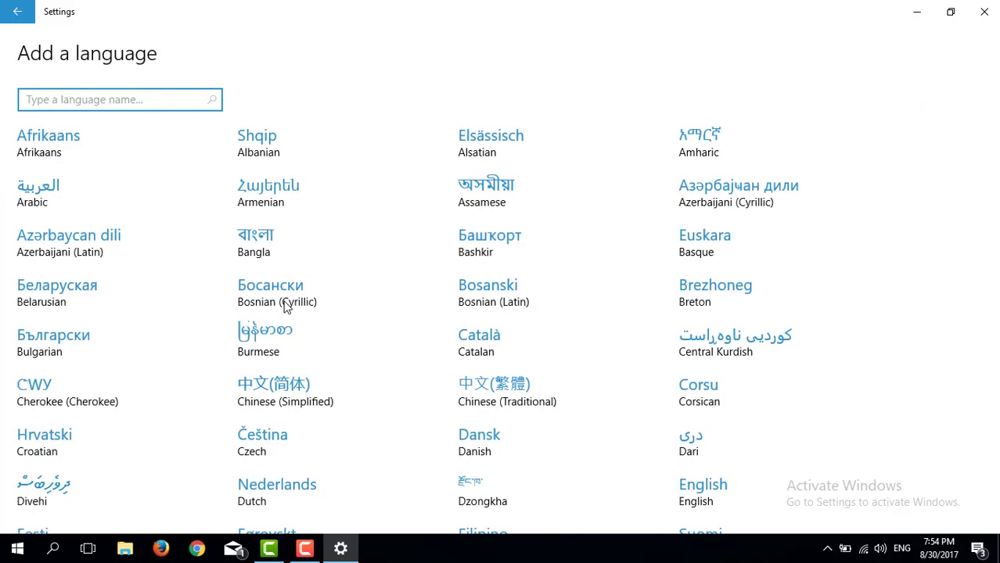
{"action": "type", "text": "tig"}
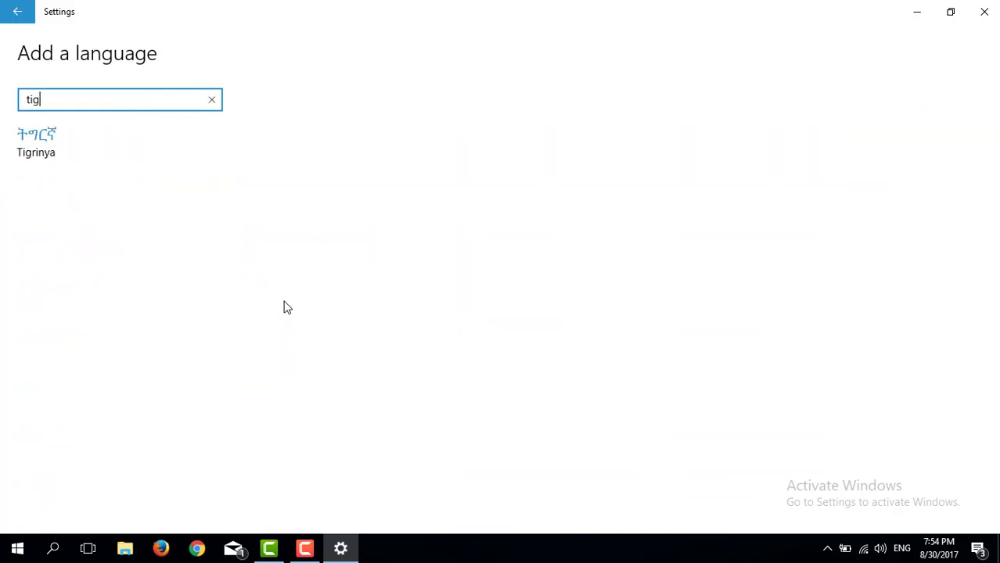
{"action": "type", "text": "ri"}
{"action": "left_click", "coordinate": [54, 156]}
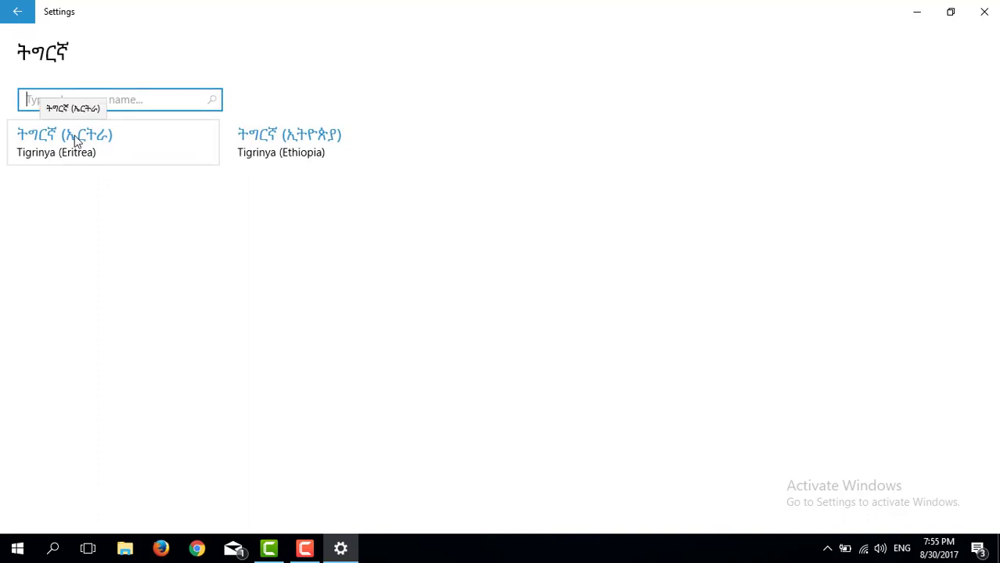
{"action": "left_click", "coordinate": [76, 139]}
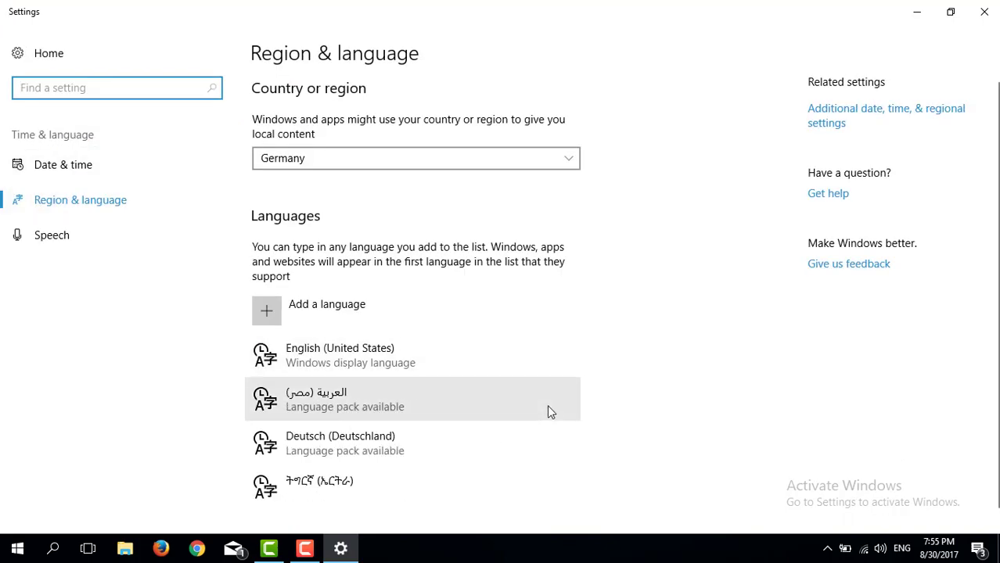
{"action": "left_click", "coordinate": [987, 12]}
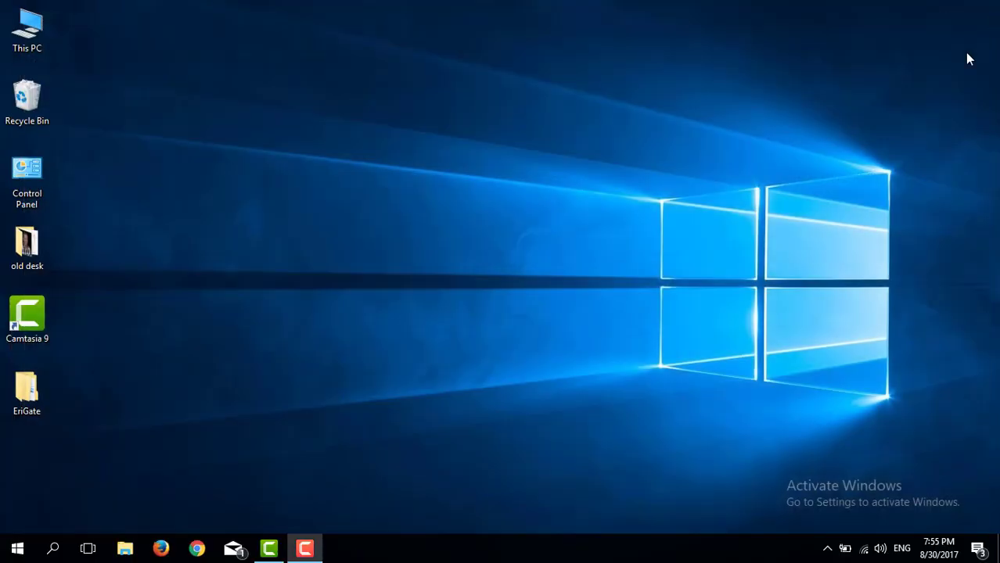
Step: Switch the input language to Tigrinya (Eritrea) and open Chrome
{"action": "left_click", "coordinate": [902, 549]}
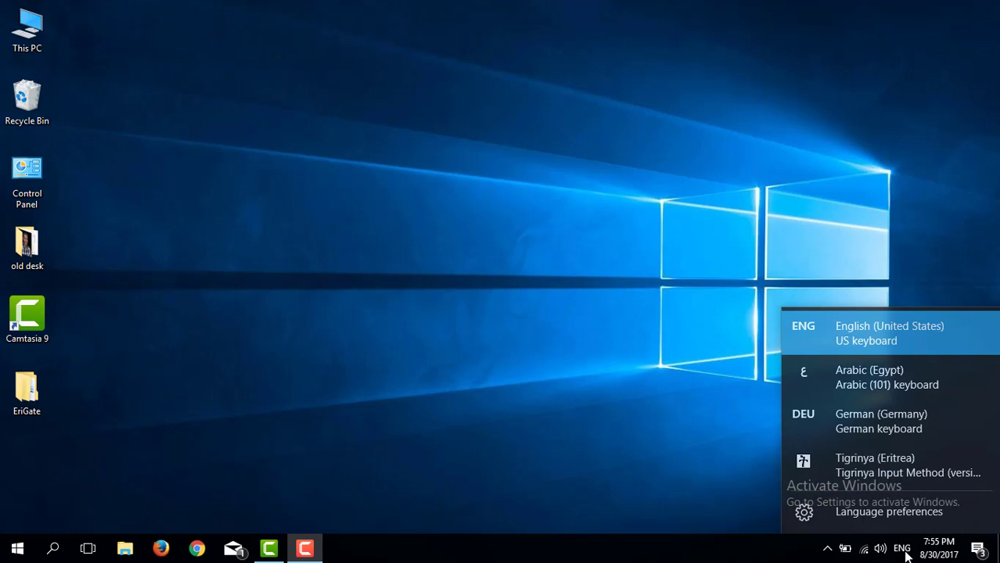
{"action": "left_click", "coordinate": [889, 473]}
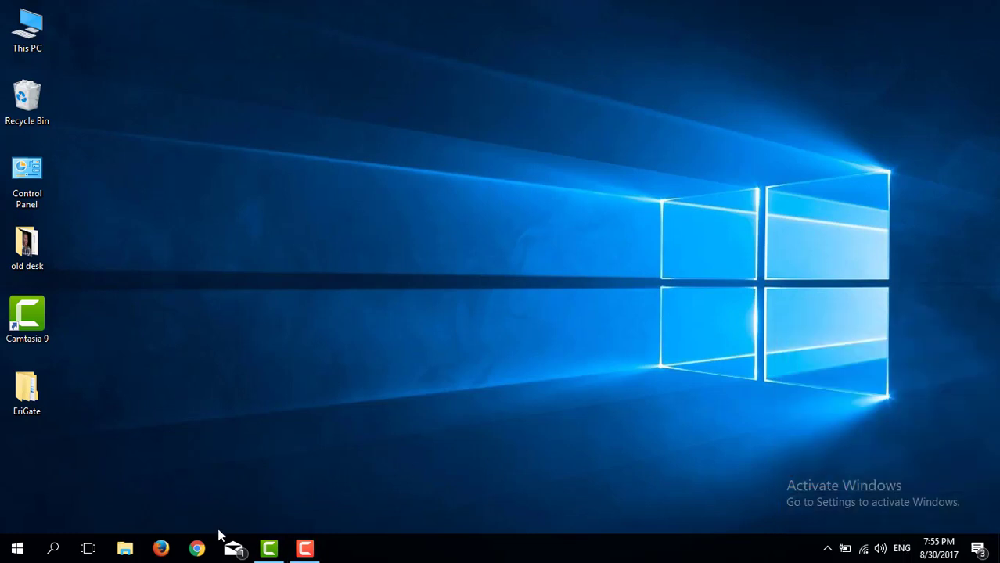
{"action": "left_click", "coordinate": [198, 549]}
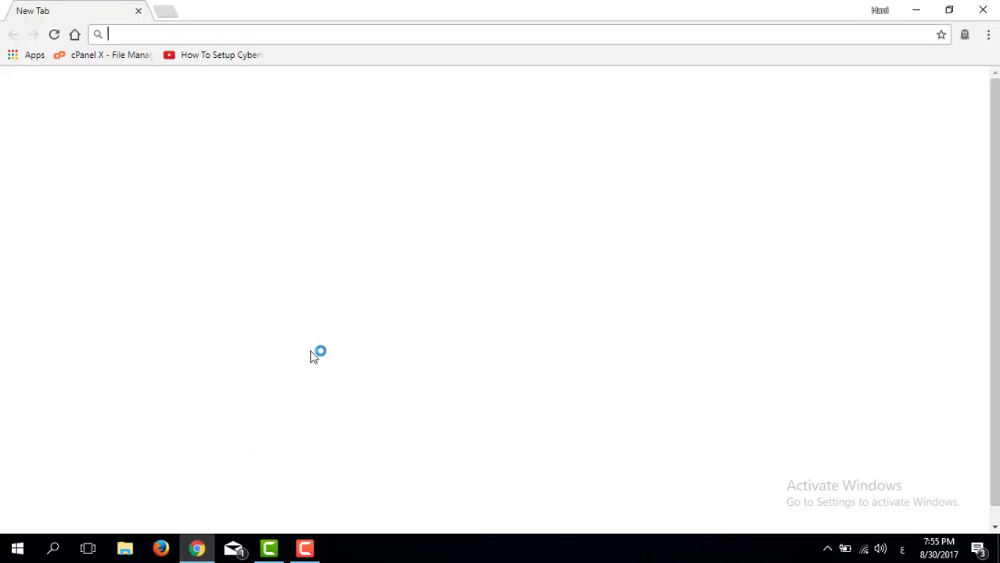
Step: Try out the Tigrinya input method with a few characters in the browser's address bar and clear them
{"action": "type", "text": "ሽ"}
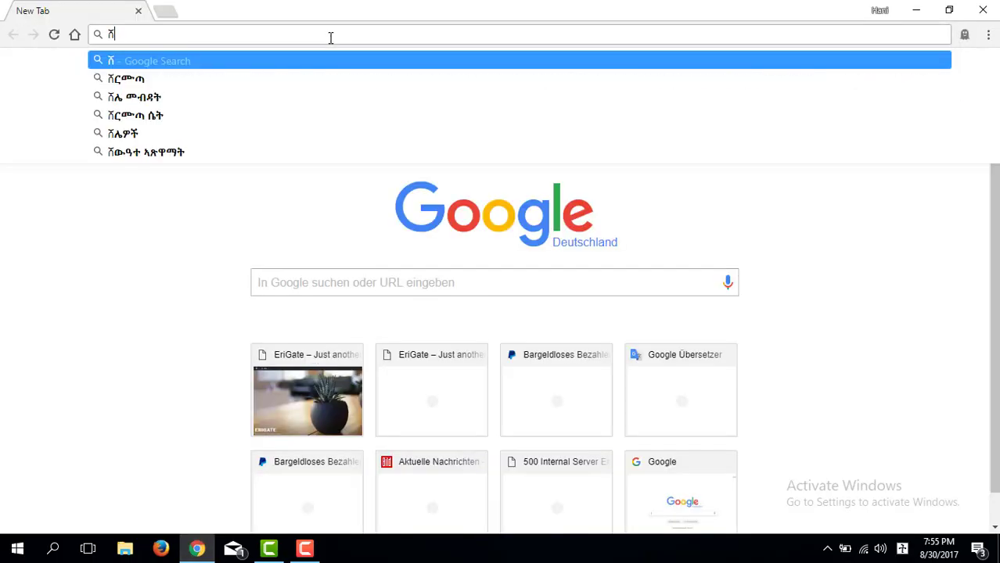
{"action": "type", "text": "s"}
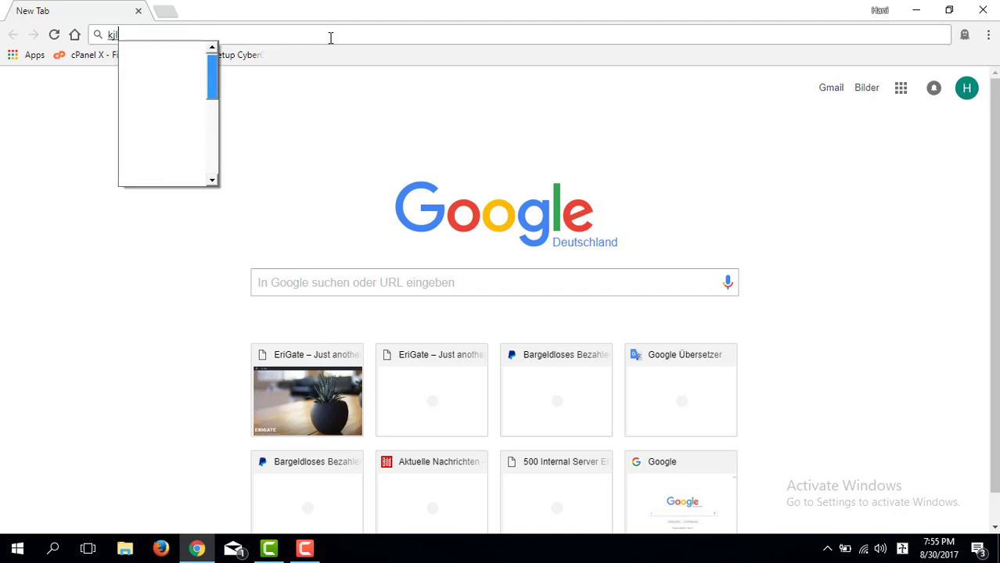
{"action": "key", "text": "BackSpace"}
{"action": "key", "text": "BackSpace"}
{"action": "type", "text": "ke"}
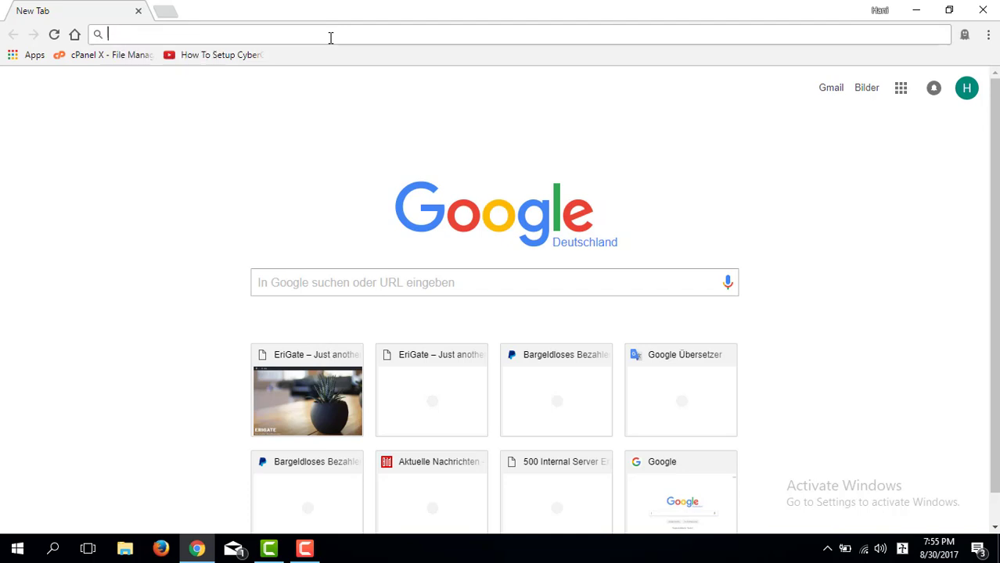
{"action": "key", "text": "space"}
{"action": "key", "text": "BackSpace"}
Step: Switch the input language back to English (United States) and search Google for "geez keyboard"
{"action": "left_click", "coordinate": [902, 547]}
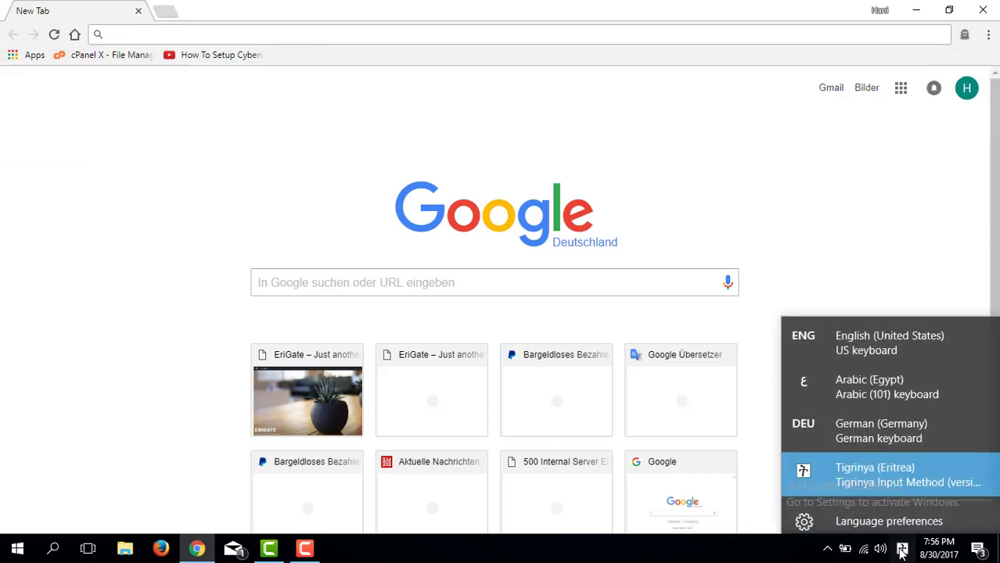
{"action": "left_click", "coordinate": [866, 348]}
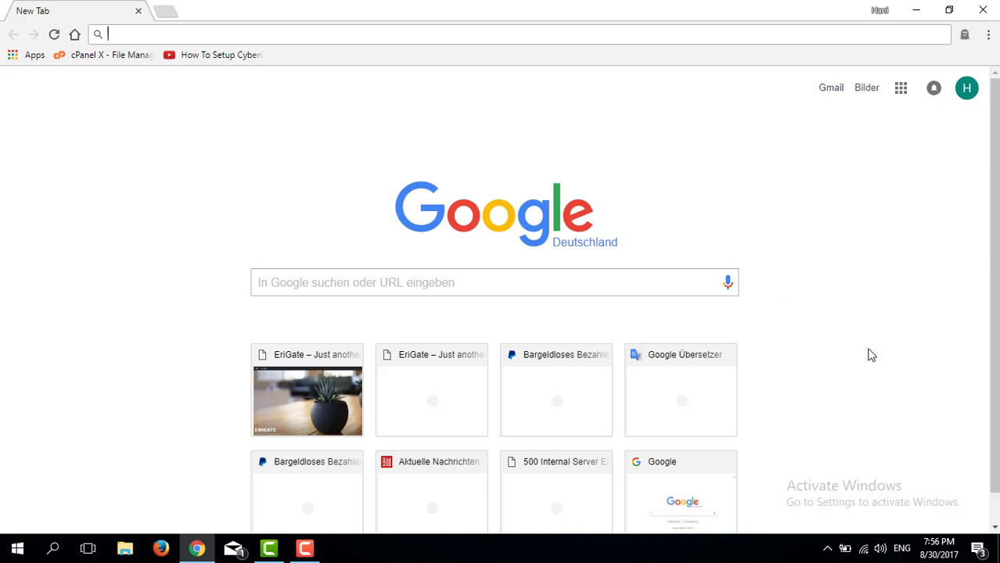
{"action": "left_click", "coordinate": [410, 284]}
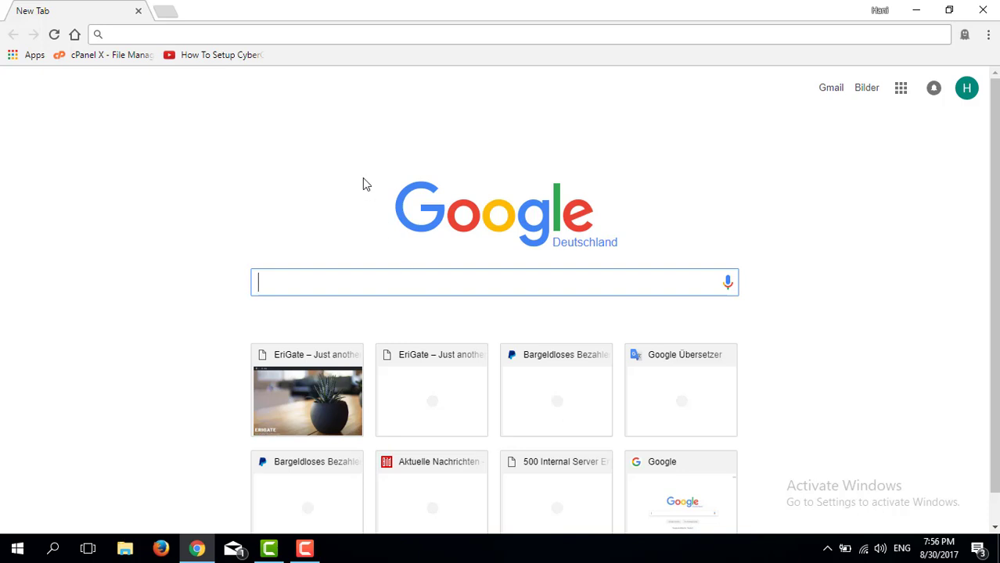
{"action": "type", "text": "g"}
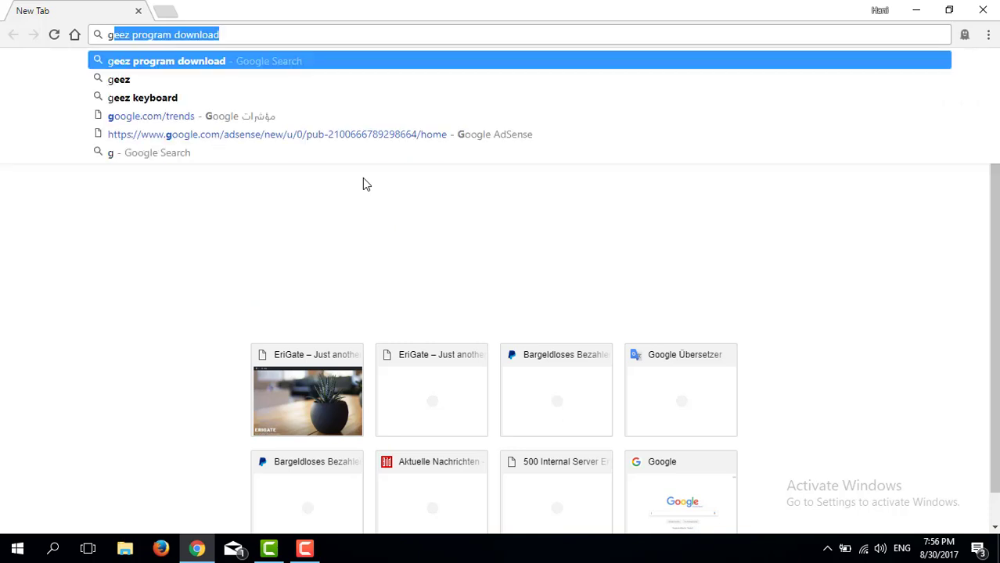
{"action": "type", "text": "ee"}
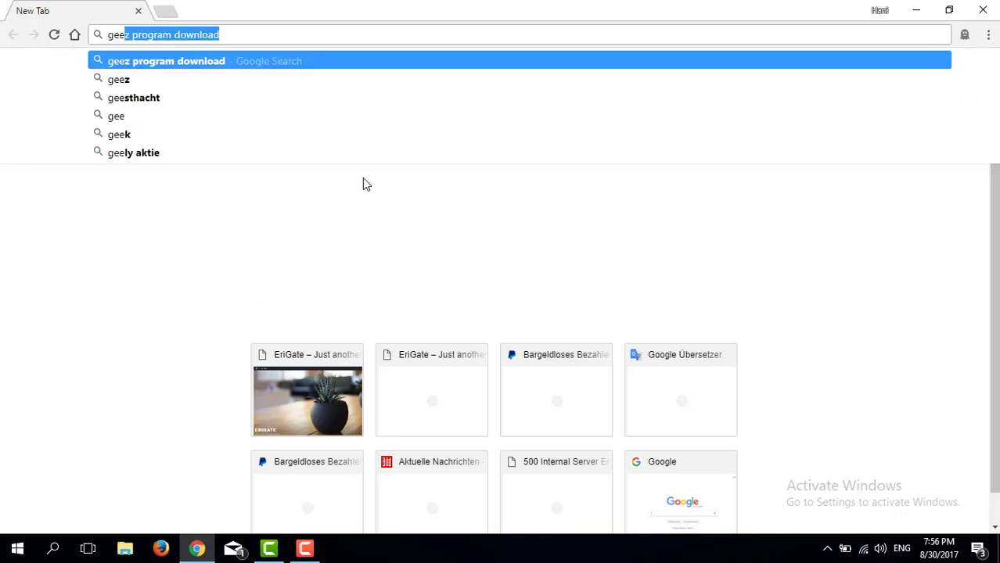
{"action": "type", "text": "z"}
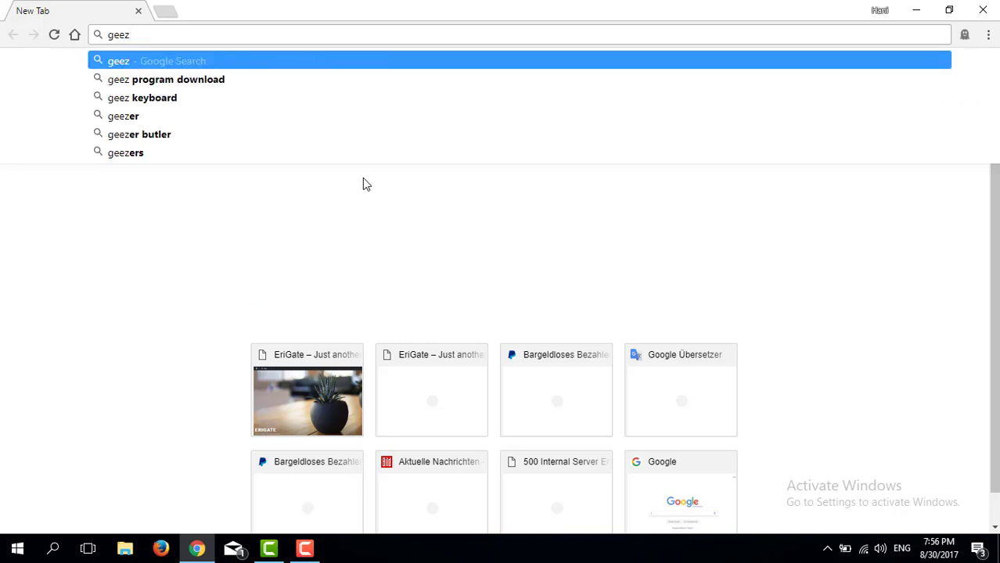
{"action": "key", "text": "Down"}
{"action": "key", "text": "Down"}
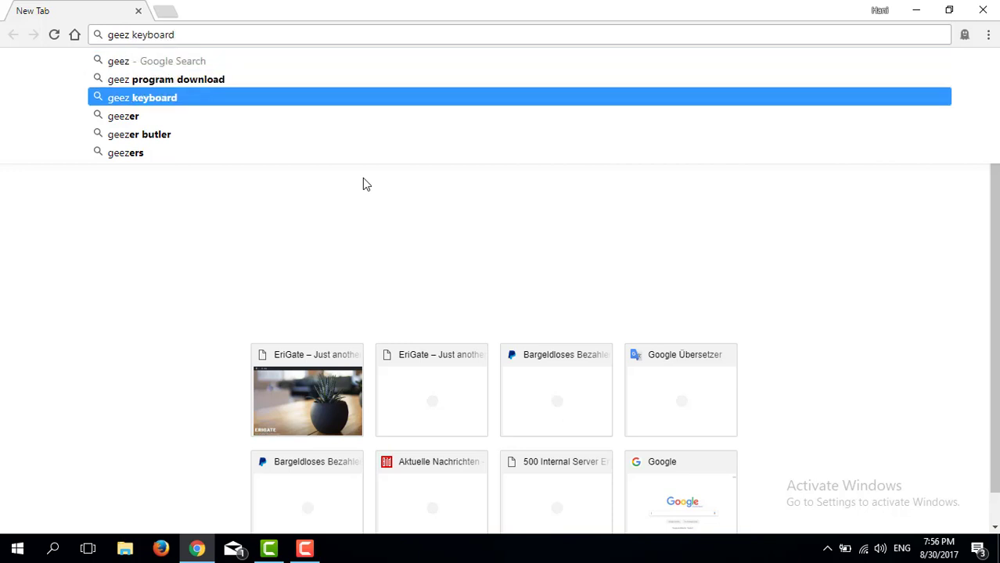
{"action": "key", "text": "Return"}
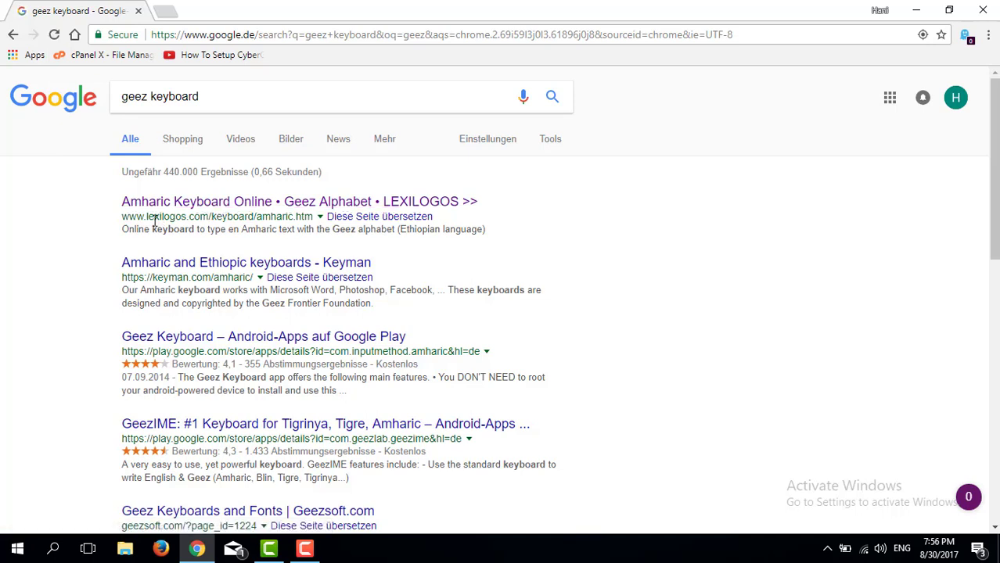
Step: Open the Lexilogos Amharic keyboard result and compose "ሂላሊ" followed by a space using its on-screen characters
{"action": "left_click_drag", "start_coordinate": [145, 217], "coordinate": [192, 217]}
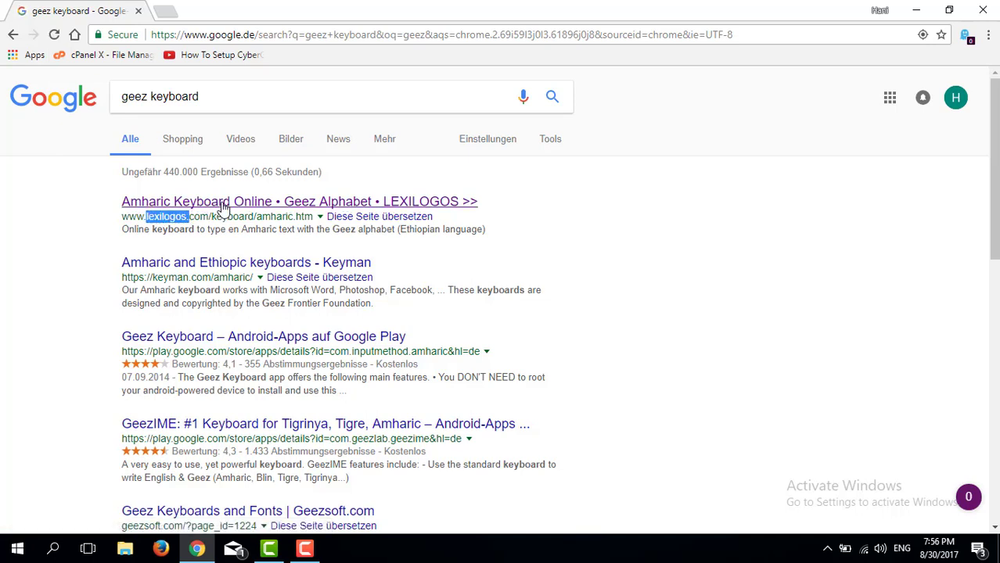
{"action": "left_click", "coordinate": [222, 205]}
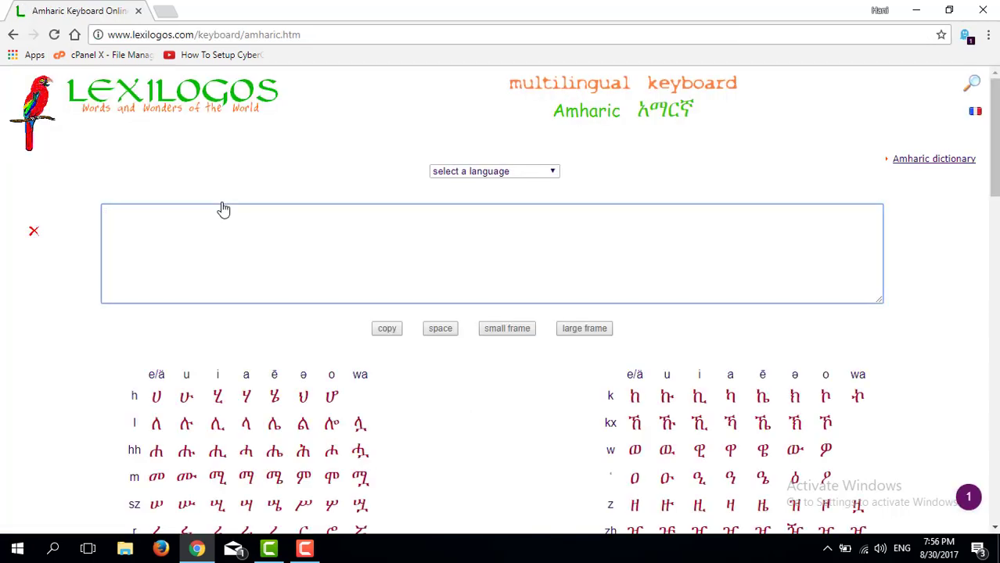
{"action": "left_click", "coordinate": [218, 397]}
{"action": "left_click", "coordinate": [246, 423]}
{"action": "left_click", "coordinate": [218, 425]}
{"action": "left_click", "coordinate": [437, 334]}
{"action": "type", "text": "k"}
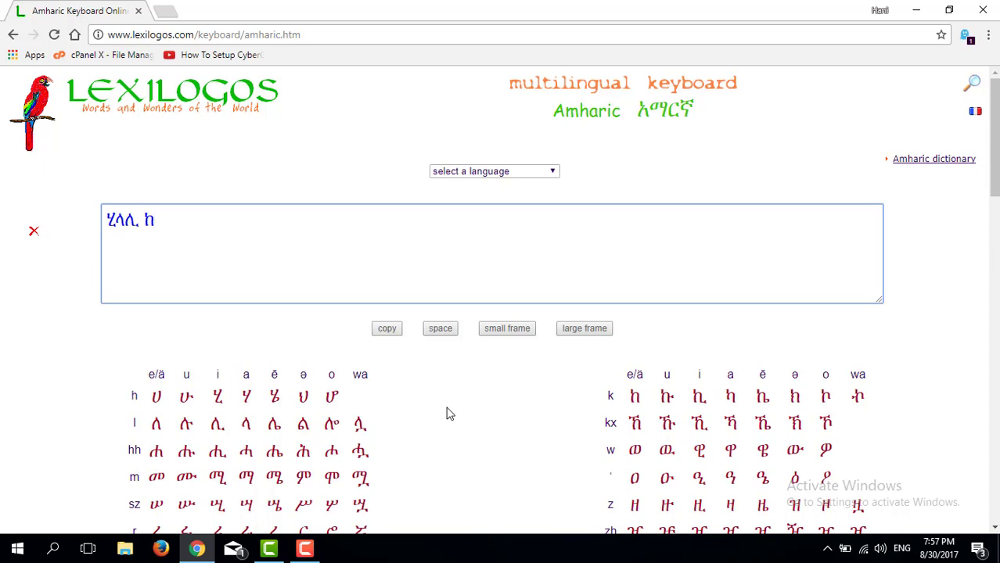
{"action": "key", "text": "BackSpace"}
Step: Copy the composed Amharic text and paste it into the address bar of a new browser tab
{"action": "left_click", "coordinate": [386, 329]}
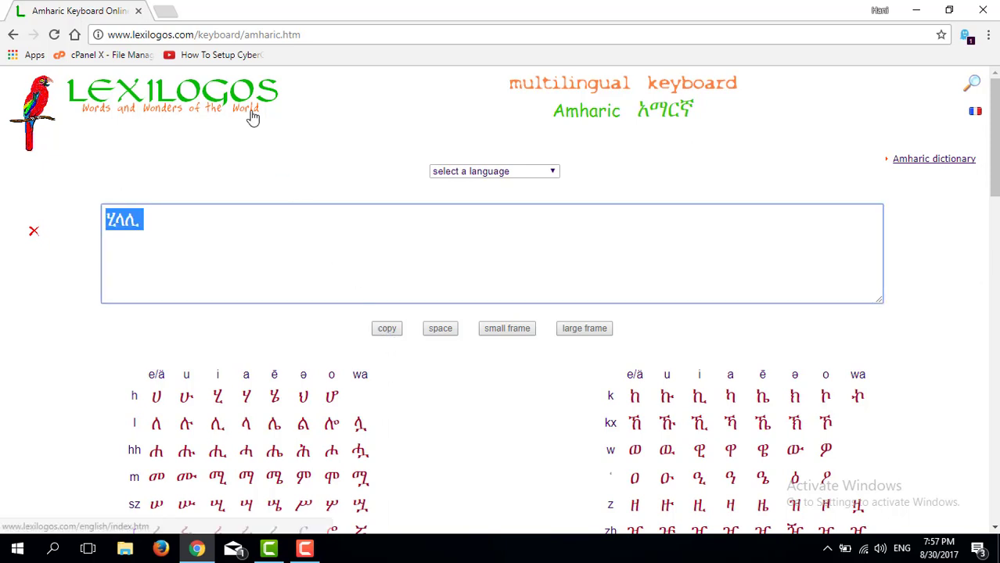
{"action": "left_click", "coordinate": [164, 11]}
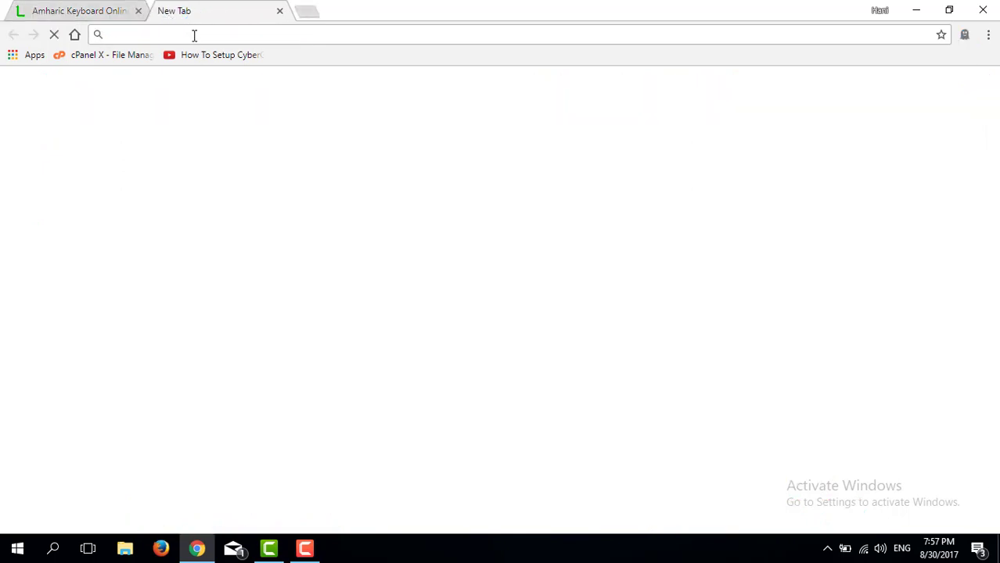
{"action": "right_click", "coordinate": [194, 36]}
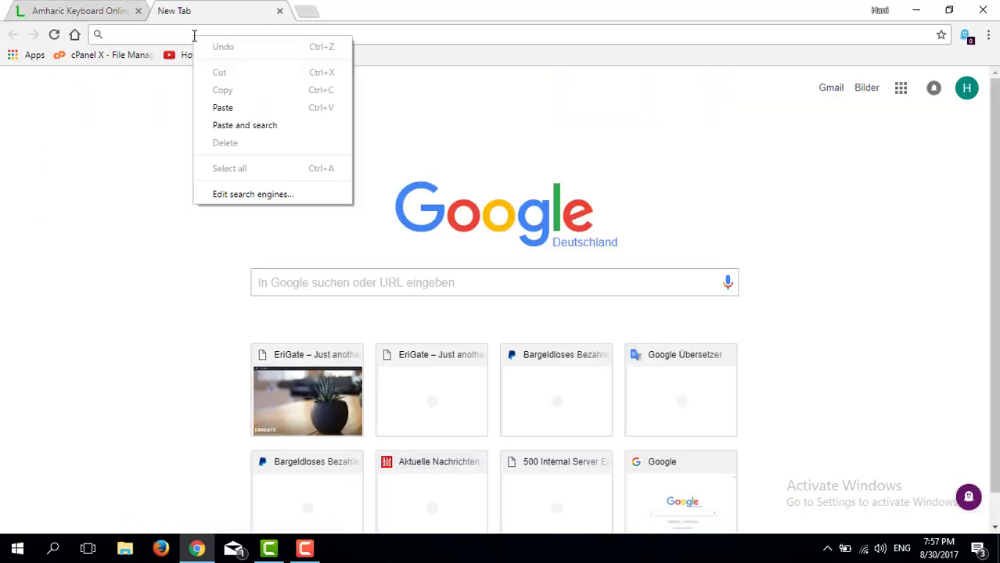
{"action": "left_click", "coordinate": [223, 108]}
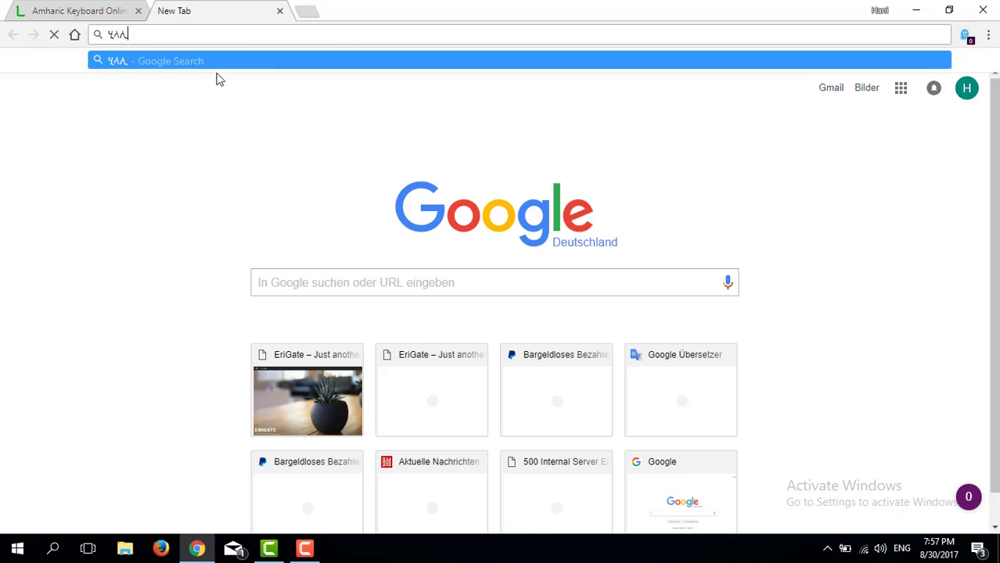
Step: Replace the tab holding the pasted text with a fresh blank one and close the Amharic keyboard page
{"action": "left_click", "coordinate": [279, 10]}
{"action": "left_click", "coordinate": [172, 14]}
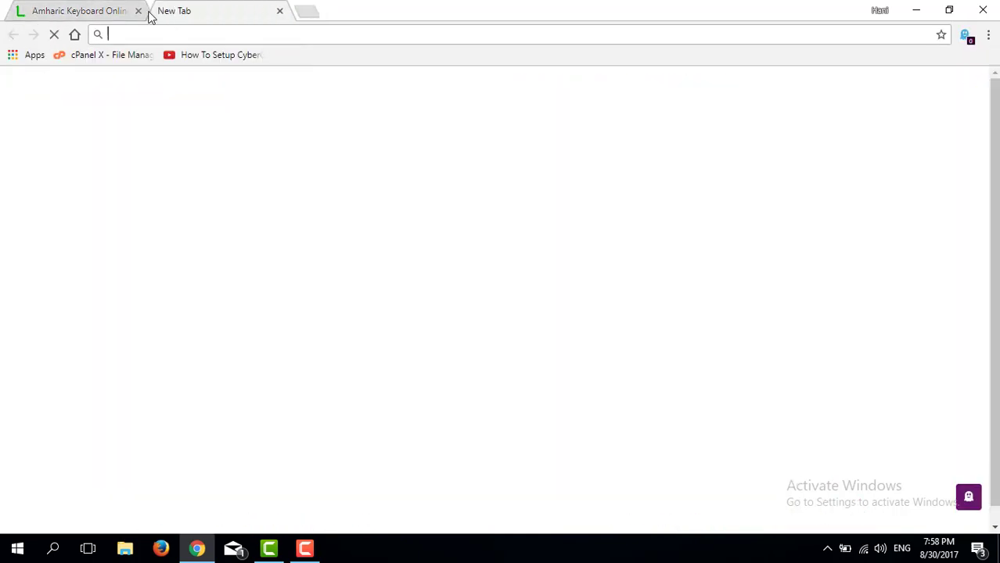
{"action": "left_click", "coordinate": [139, 11]}
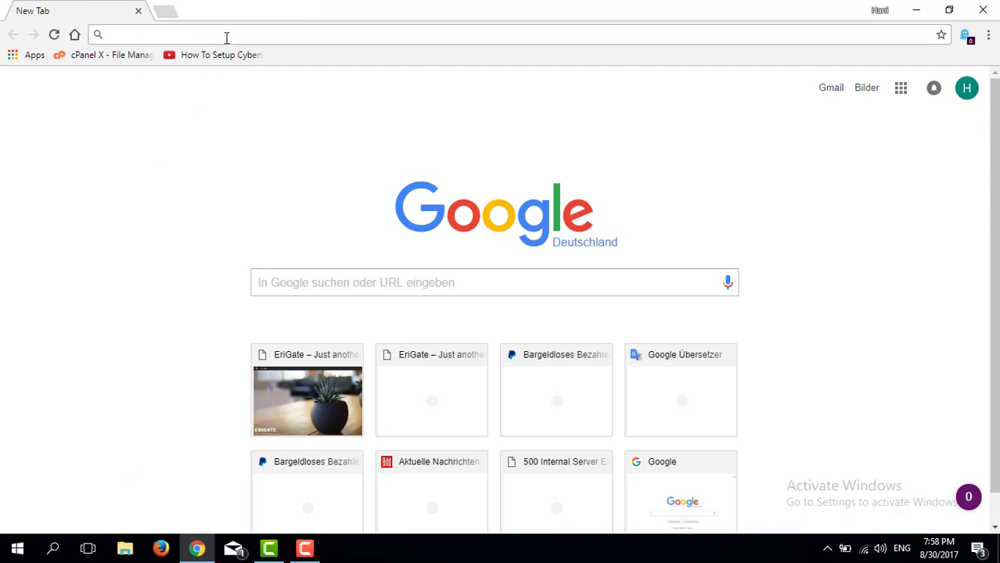
Step: Search Google for "geez program download" and open the GeezIME download page on freedownloadmanager.org
{"action": "type", "text": "geez program download"}
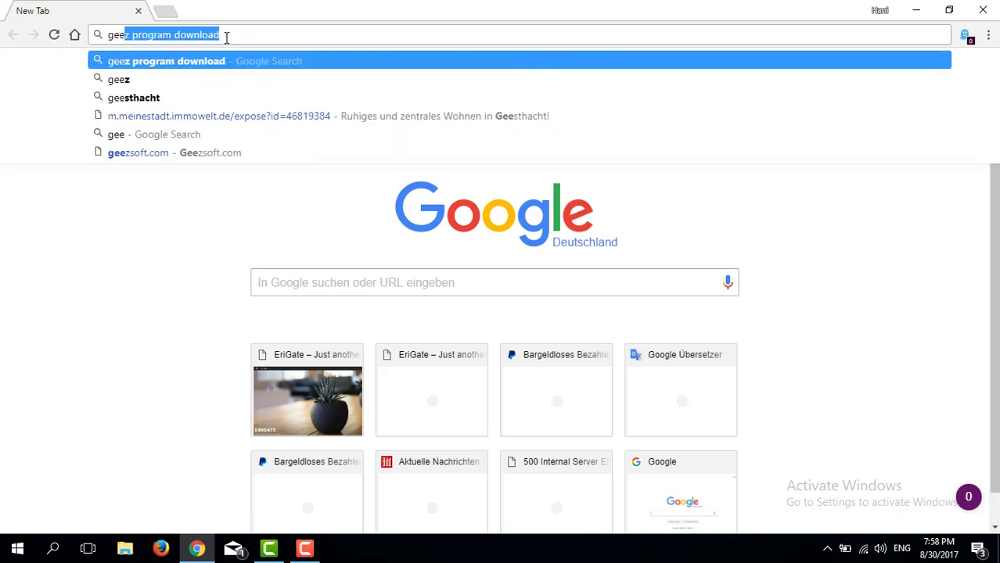
{"action": "key", "text": "Right"}
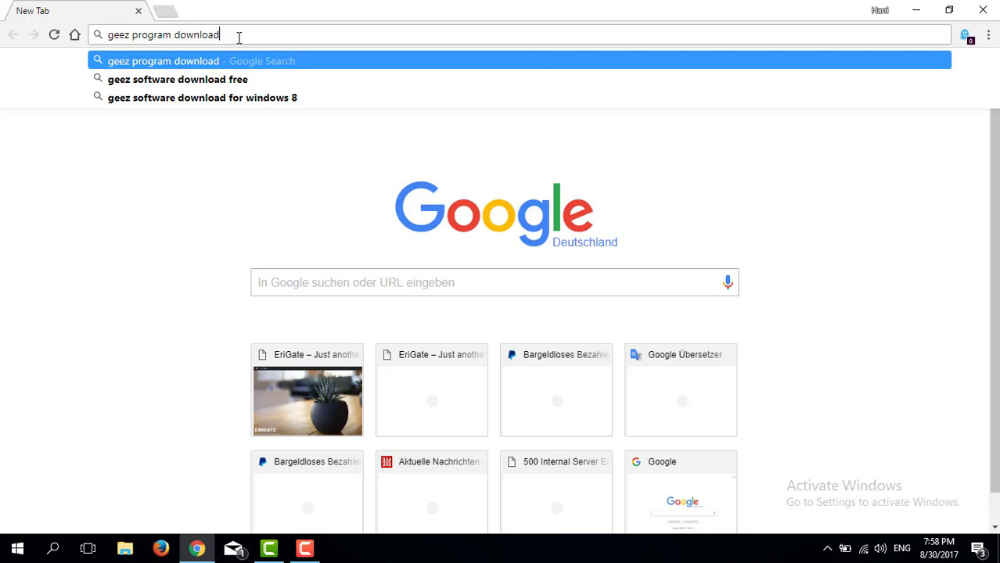
{"action": "key", "text": "Return"}
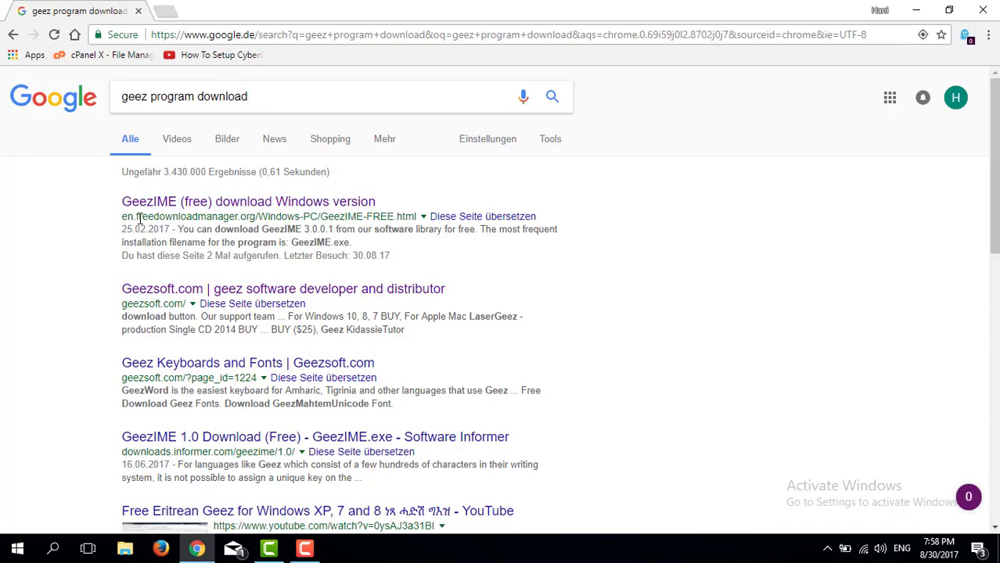
{"action": "left_click_drag", "start_coordinate": [138, 217], "coordinate": [254, 214]}
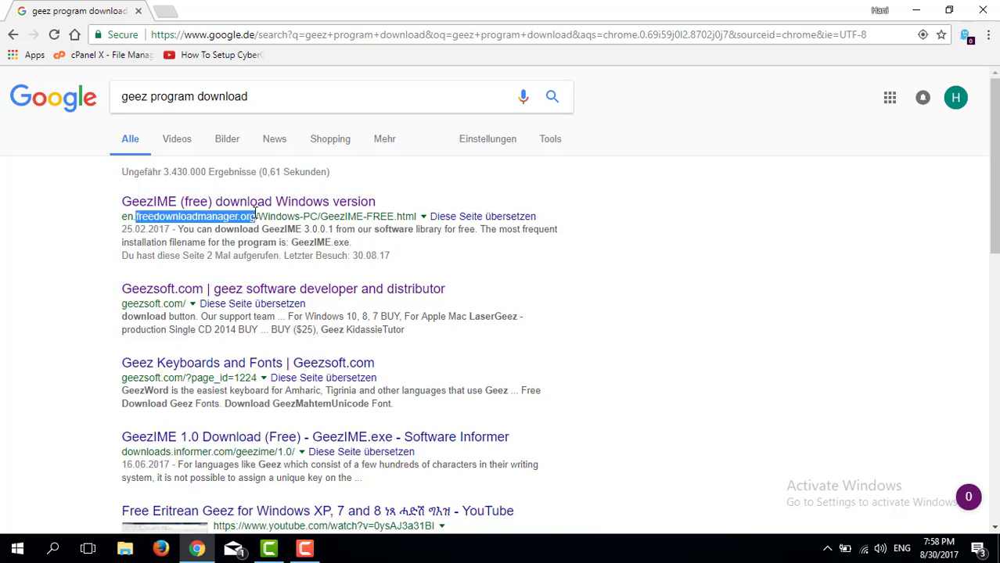
{"action": "left_click", "coordinate": [265, 206]}
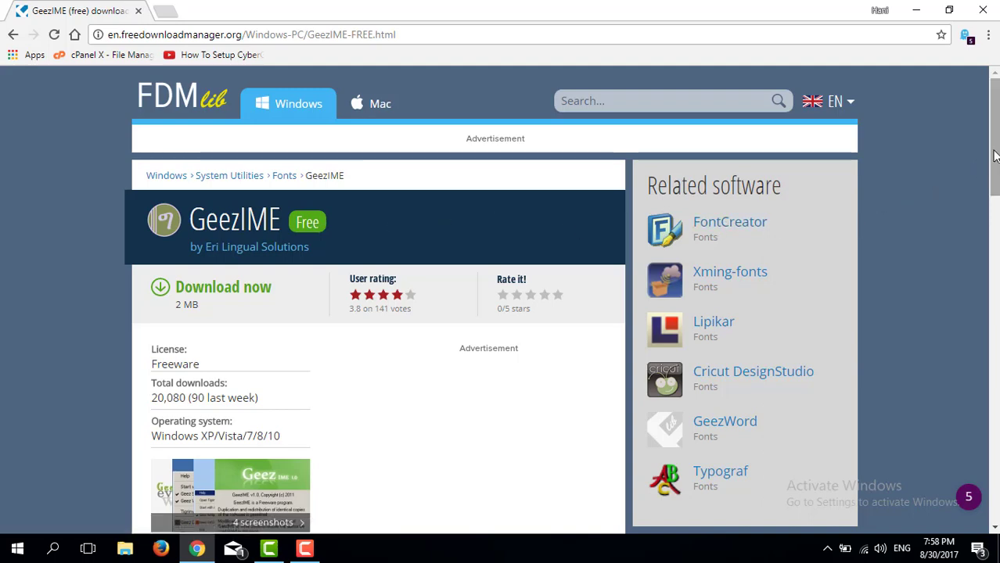
Step: Download GeezIME from its page and show the downloaded GeezIME_3.0.zip in its folder
{"action": "scroll", "coordinate": [993, 157], "scroll_direction": "down", "scroll_amount": 3}
{"action": "scroll", "coordinate": [565, 300], "scroll_direction": "down", "scroll_amount": 3}
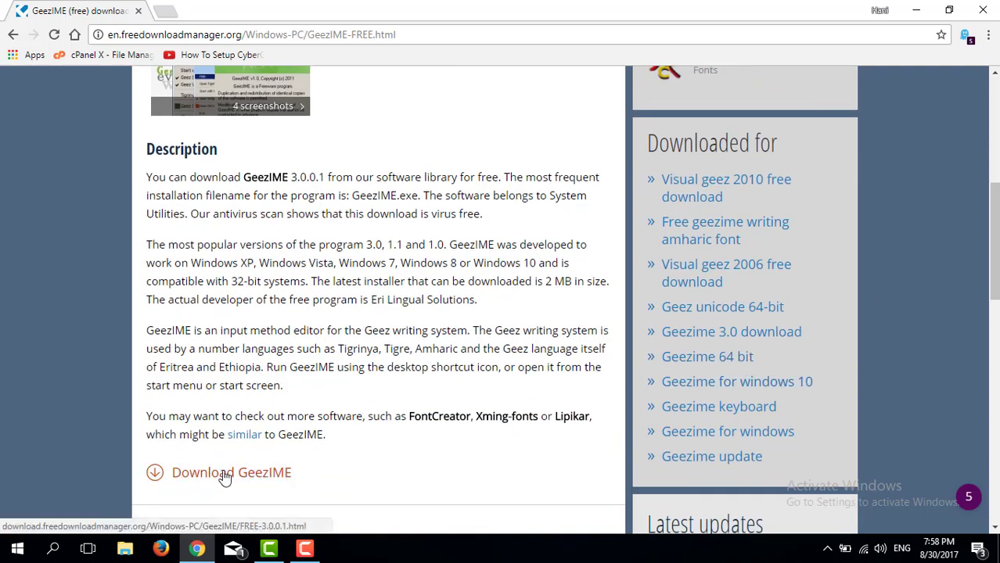
{"action": "left_click", "coordinate": [264, 475]}
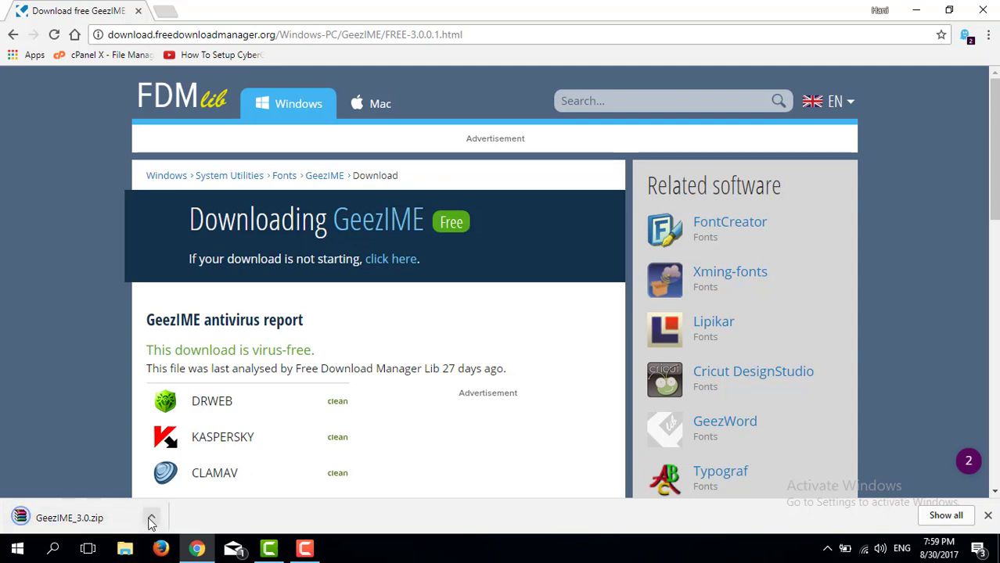
{"action": "left_click", "coordinate": [152, 521]}
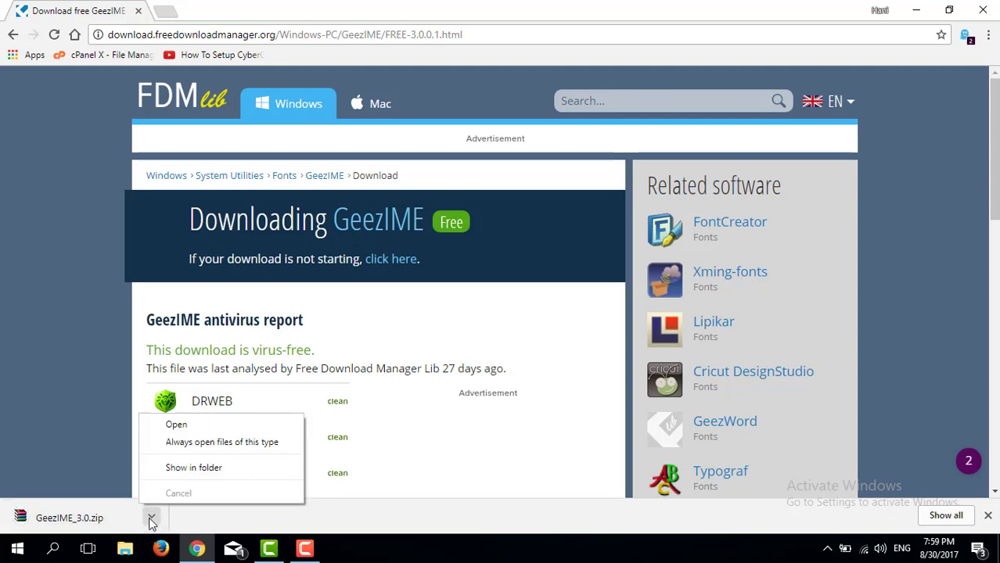
{"action": "left_click", "coordinate": [194, 468]}
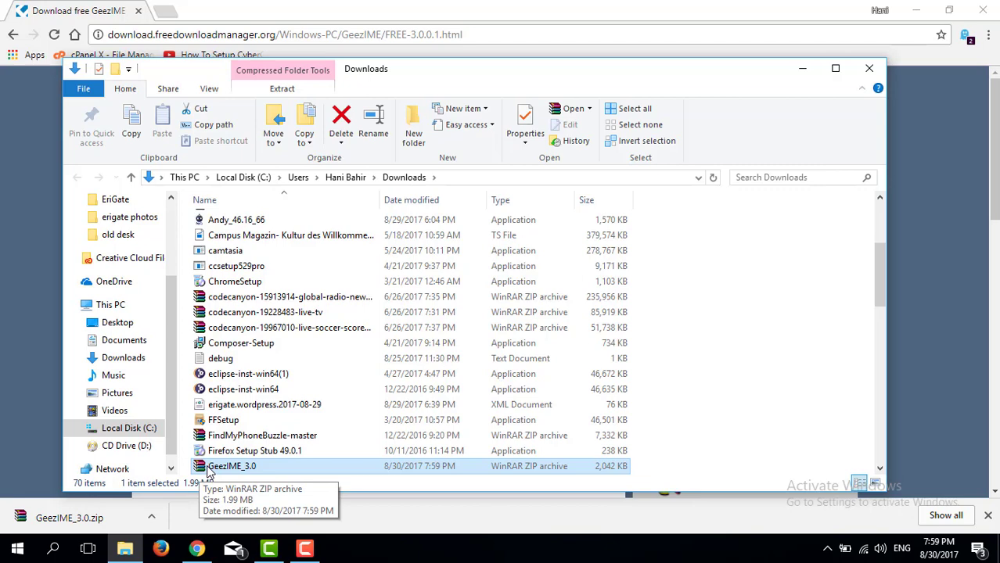
Step: Copy the GeezIME_3.0 archive from Downloads to the desktop, closing the folder and minimizing the browser
{"action": "right_click", "coordinate": [208, 470]}
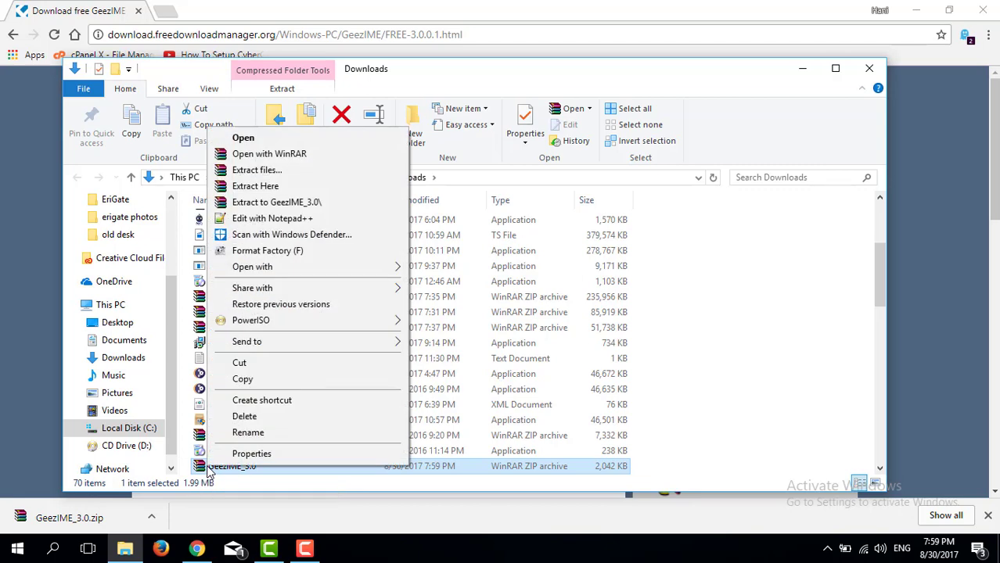
{"action": "left_click", "coordinate": [243, 380]}
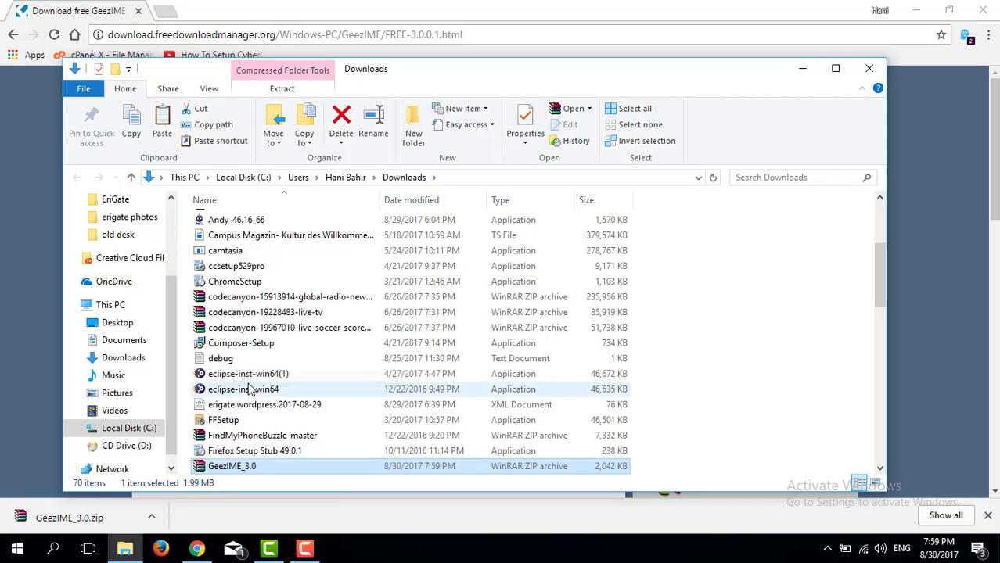
{"action": "left_click", "coordinate": [869, 72]}
{"action": "left_click", "coordinate": [914, 11]}
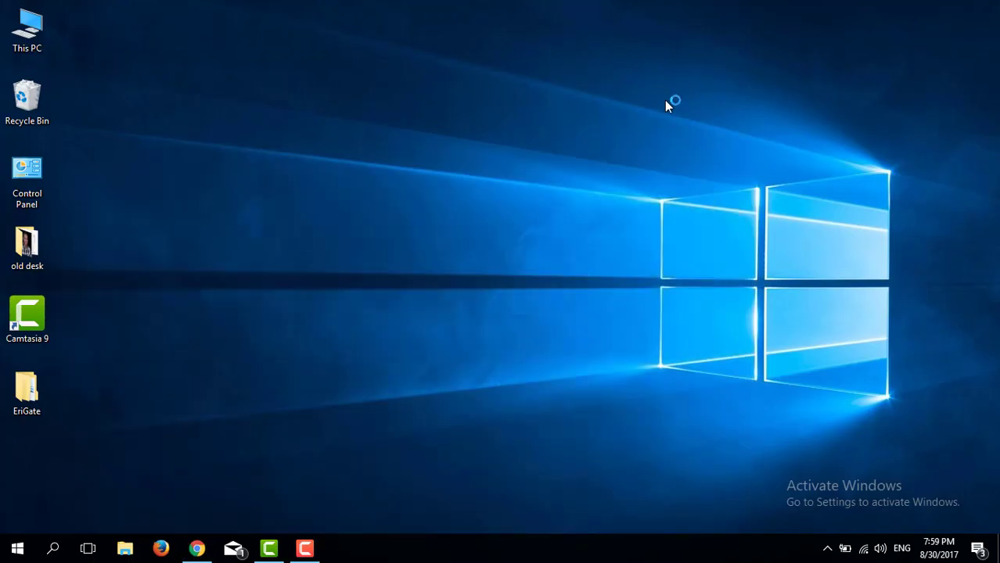
{"action": "right_click", "coordinate": [341, 131]}
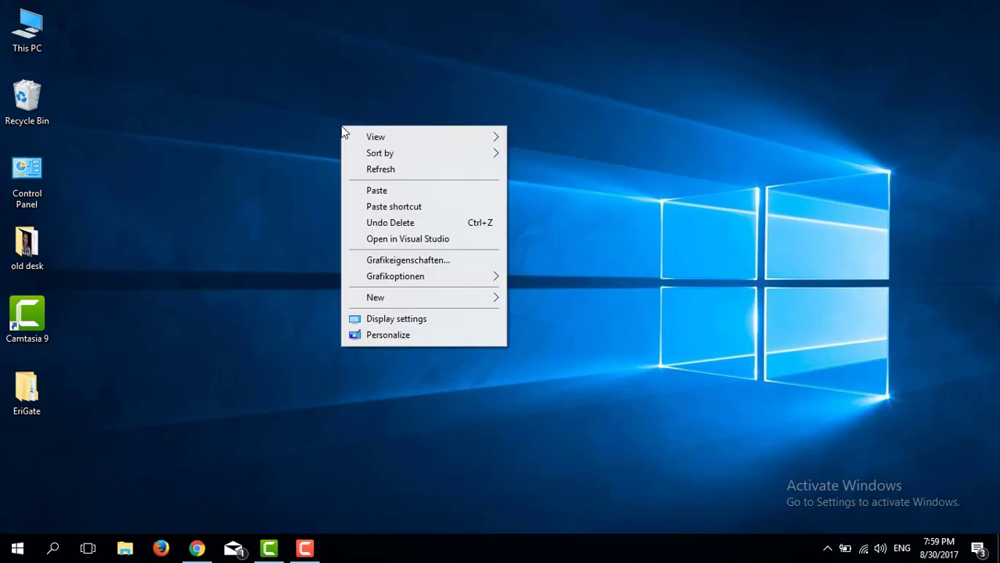
{"action": "left_click", "coordinate": [383, 190]}
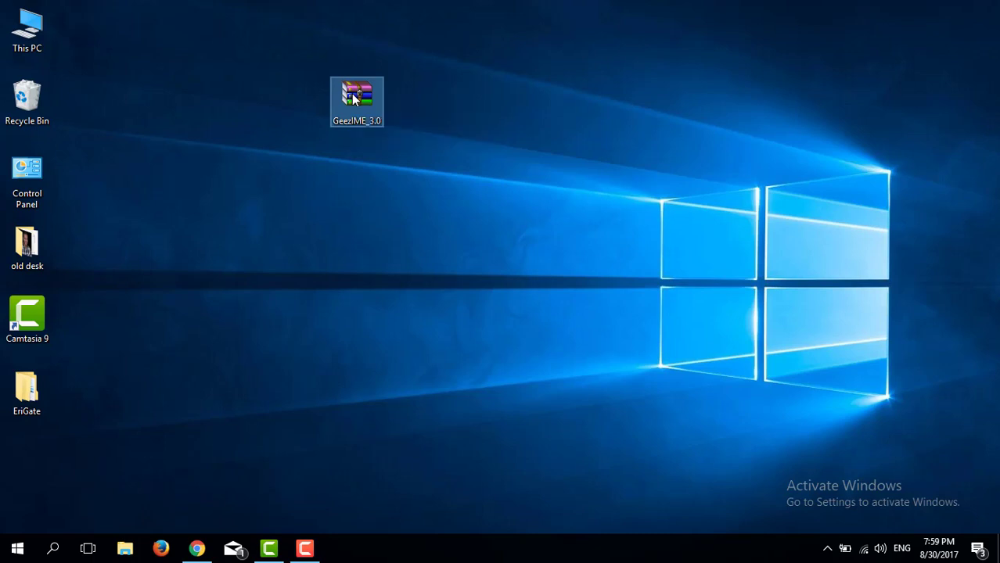
Step: Extract the GeezIME_3.0 archive directly onto the desktop and delete the archive there
{"action": "right_click", "coordinate": [352, 93]}
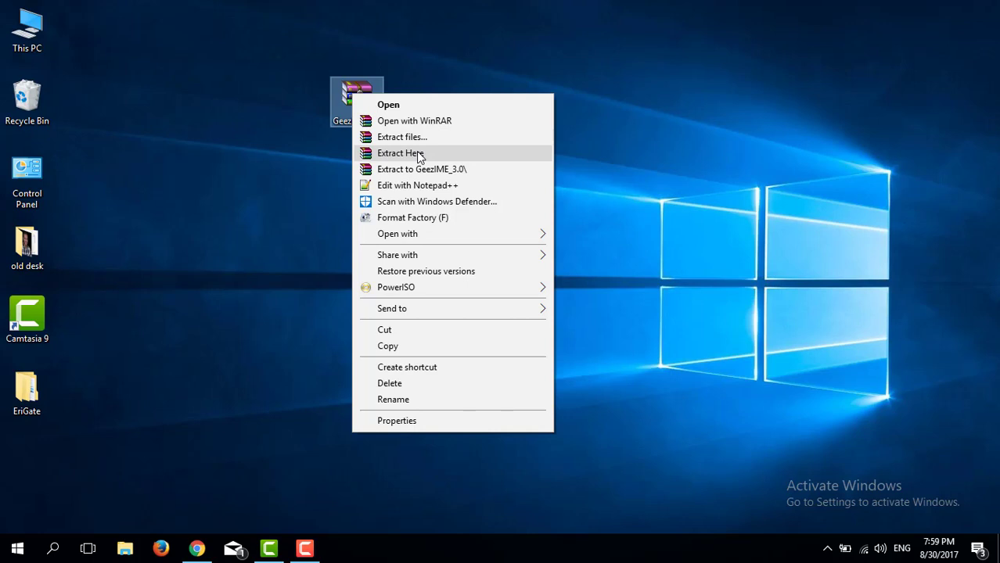
{"action": "left_click", "coordinate": [392, 156]}
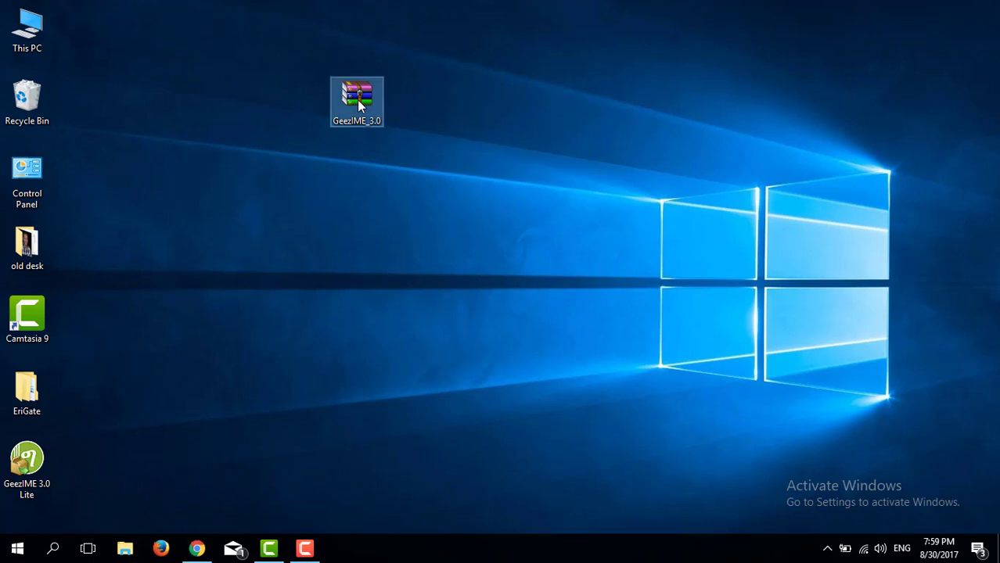
{"action": "key", "text": "Delete"}
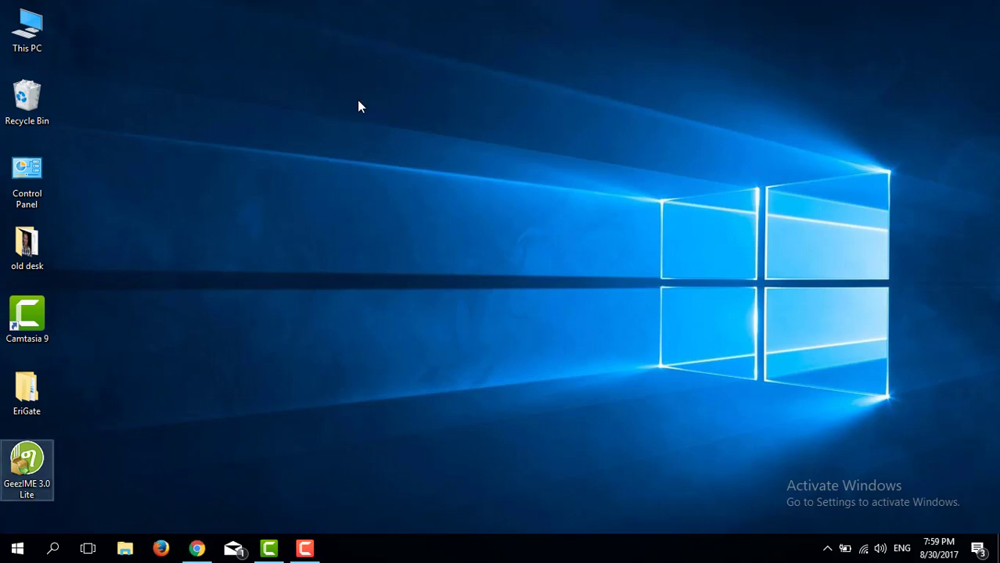
Step: Move the GeezIME 3.0 Lite installer to a free area of the desktop and run it to install GeezIME v3.0
{"action": "left_click_drag", "start_coordinate": [36, 444], "coordinate": [319, 148]}
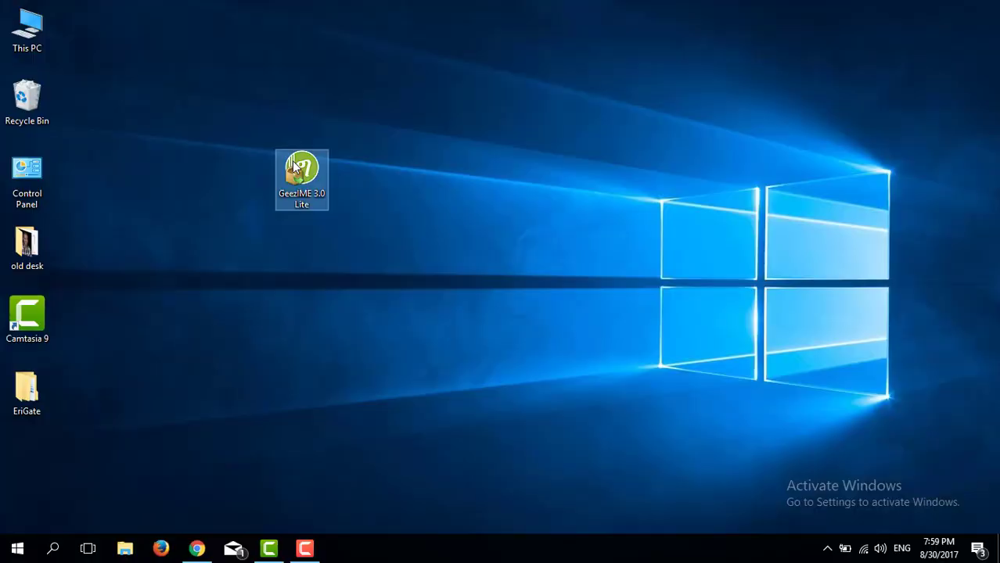
{"action": "double_click", "coordinate": [294, 166]}
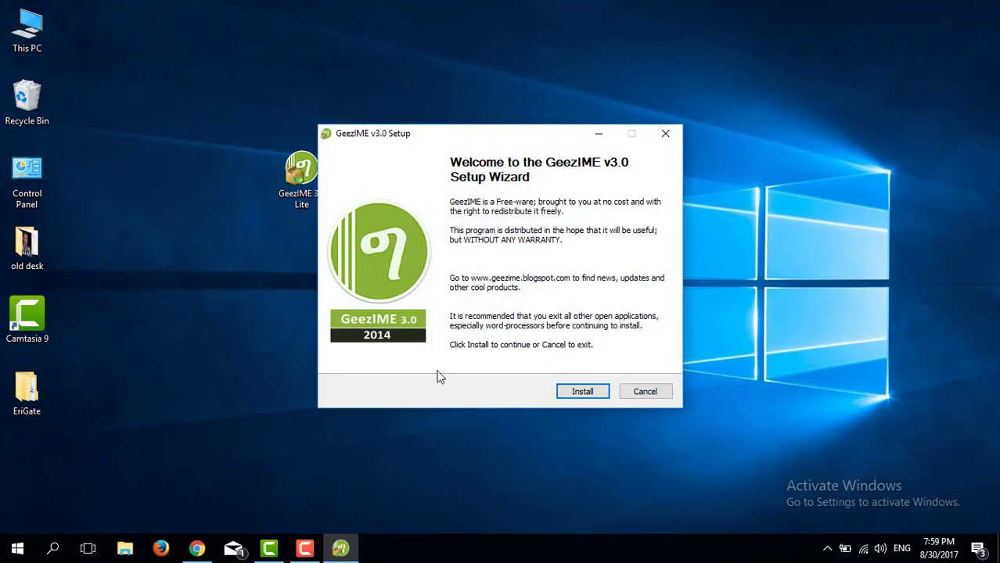
{"action": "left_click", "coordinate": [571, 394]}
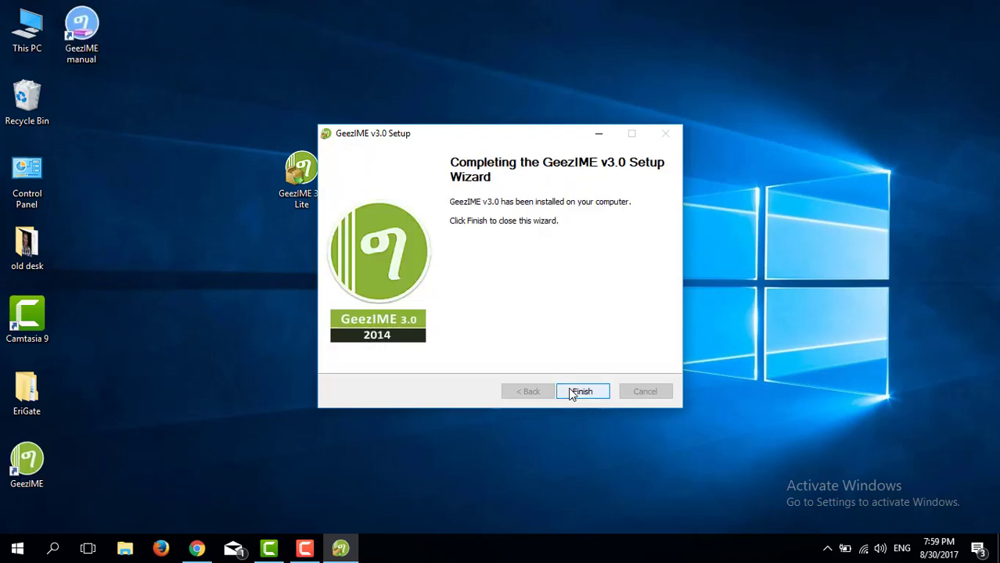
{"action": "left_click", "coordinate": [569, 393]}
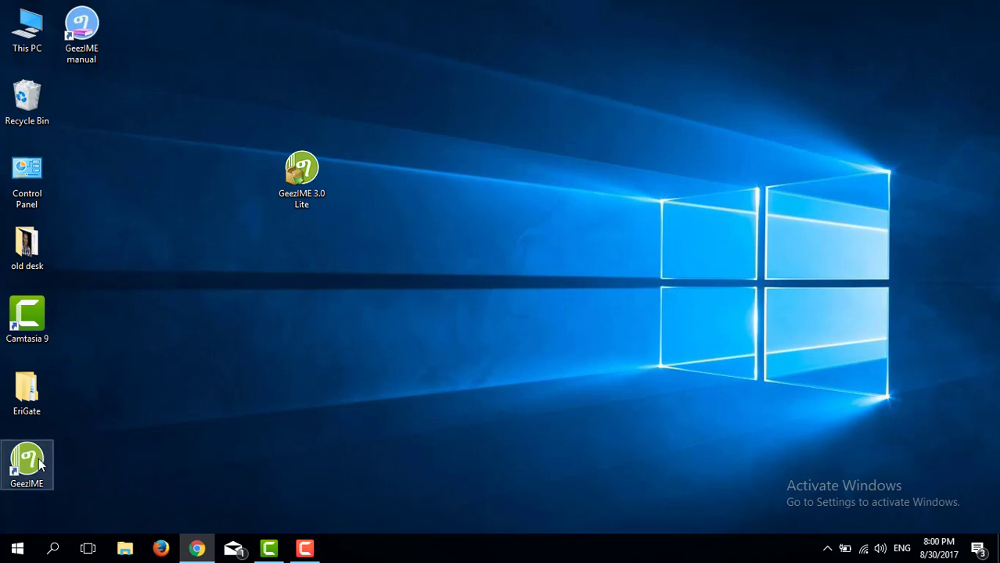
Step: Place the GeezIME and GeezIME manual shortcuts side by side mid-desktop and delete the GeezIME 3.0 Lite installer
{"action": "left_click_drag", "start_coordinate": [38, 458], "coordinate": [399, 175]}
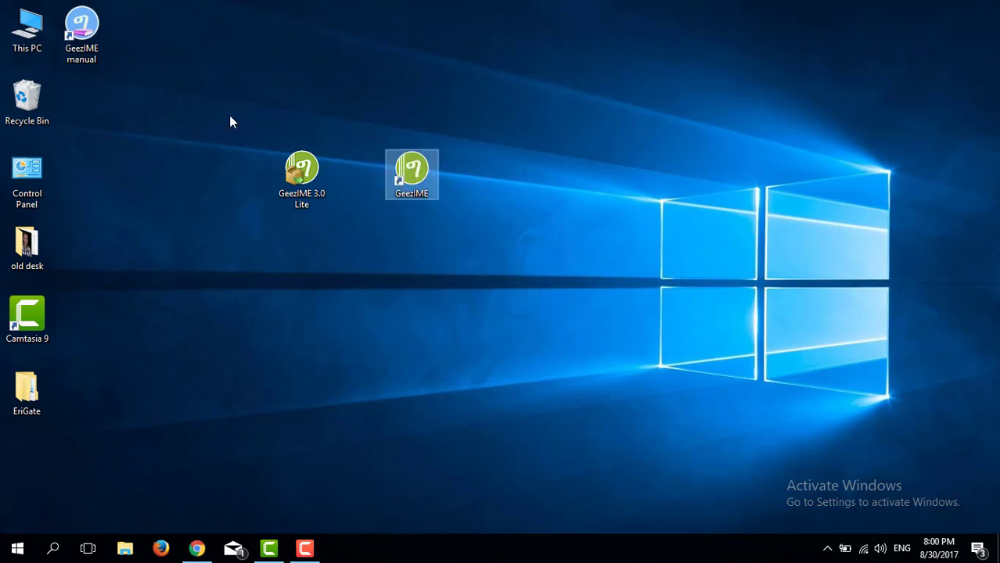
{"action": "left_click_drag", "start_coordinate": [87, 37], "coordinate": [490, 180]}
{"action": "left_click", "coordinate": [301, 180]}
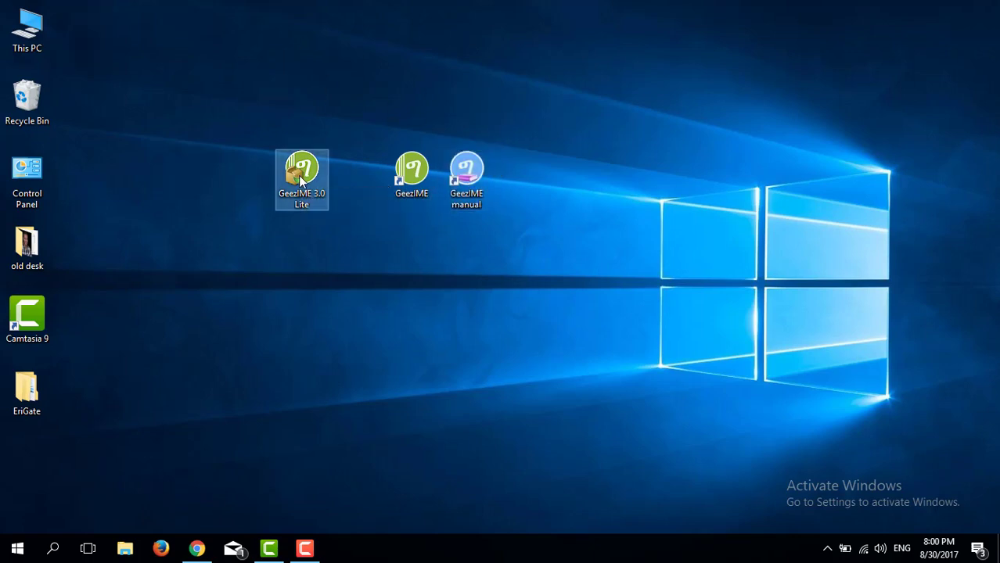
{"action": "key", "text": "Delete"}
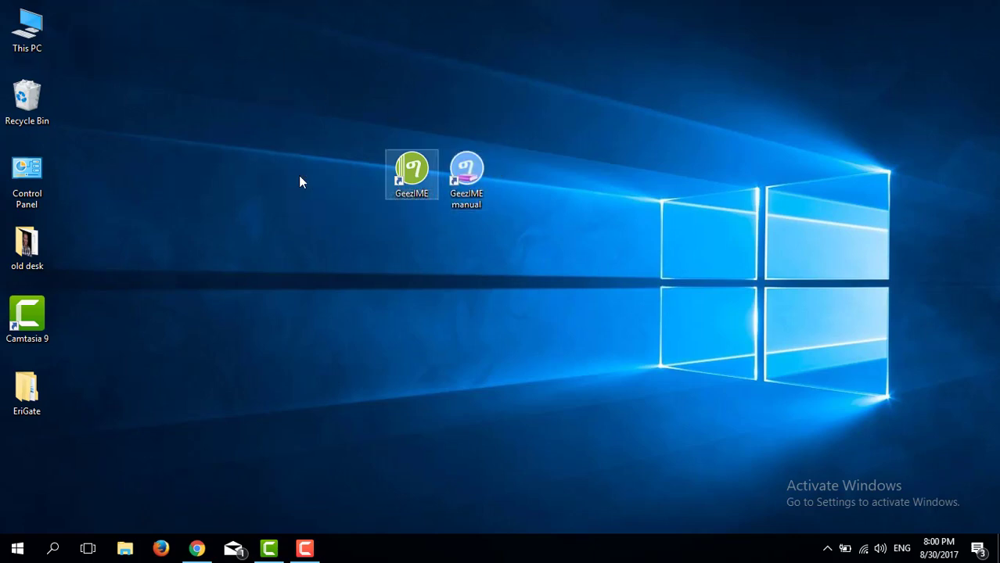
Step: Open the GeezIME manual from the desktop, choosing Google Chrome as the app always used for .html files
{"action": "left_click", "coordinate": [464, 176]}
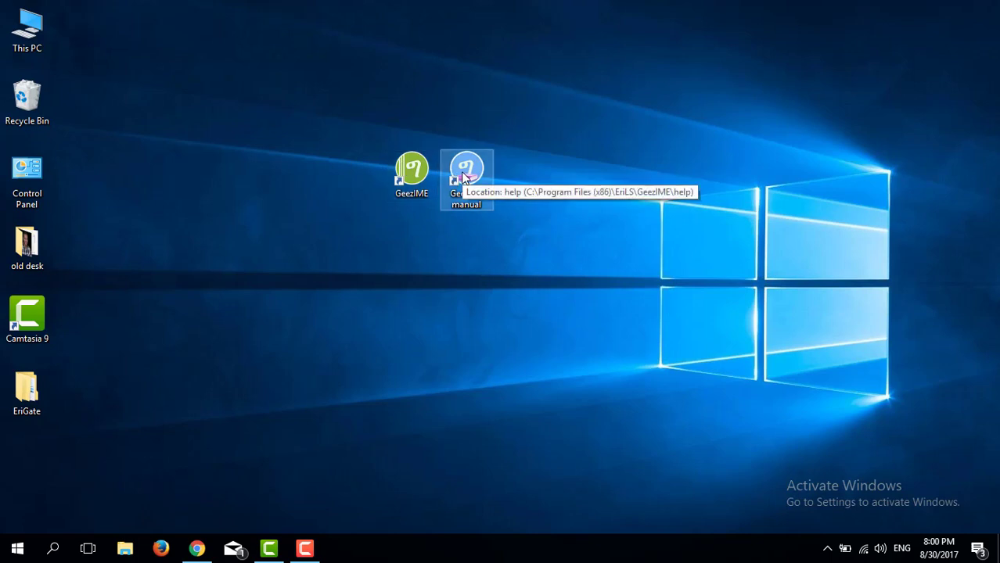
{"action": "double_click", "coordinate": [464, 176]}
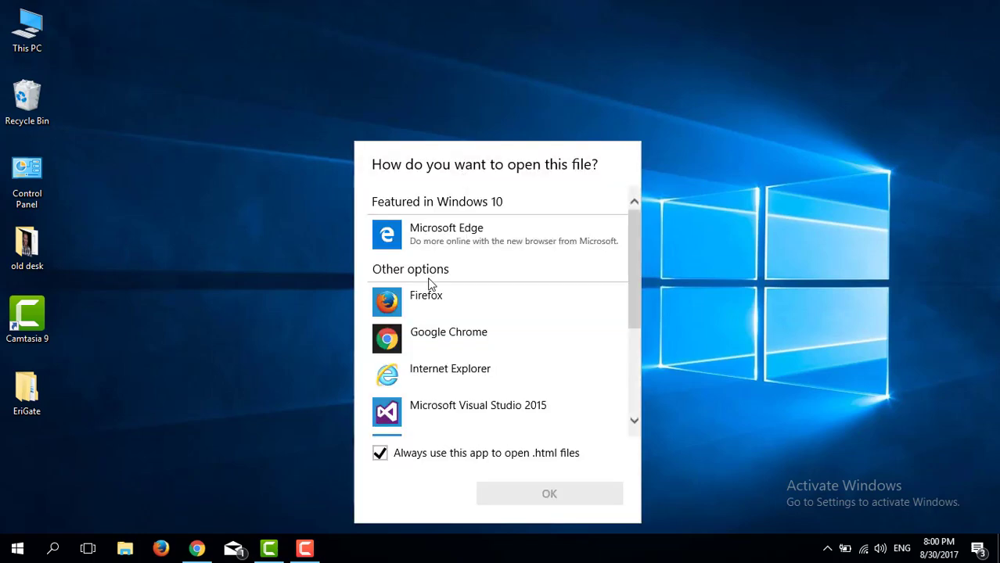
{"action": "left_click", "coordinate": [450, 352]}
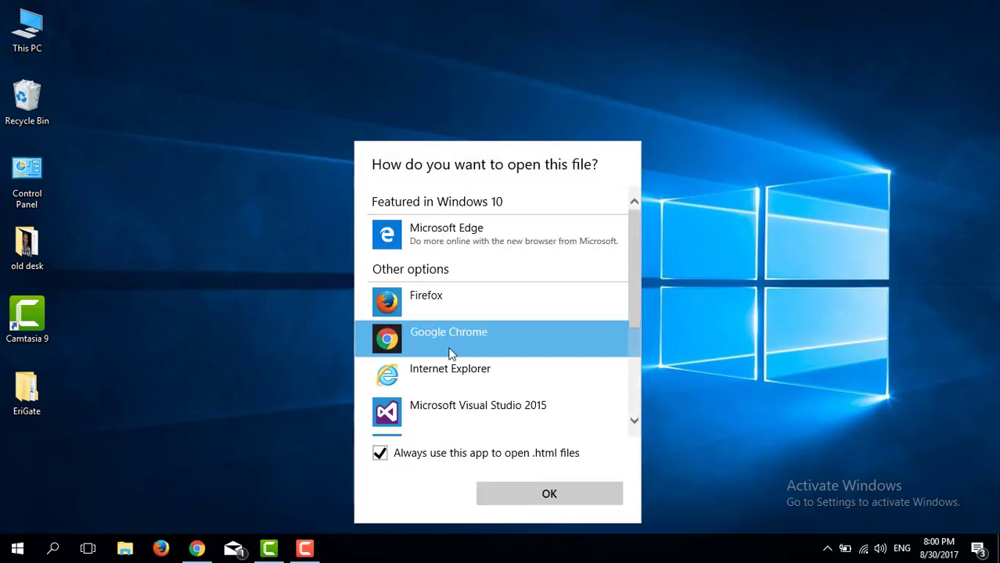
{"action": "left_click", "coordinate": [526, 491]}
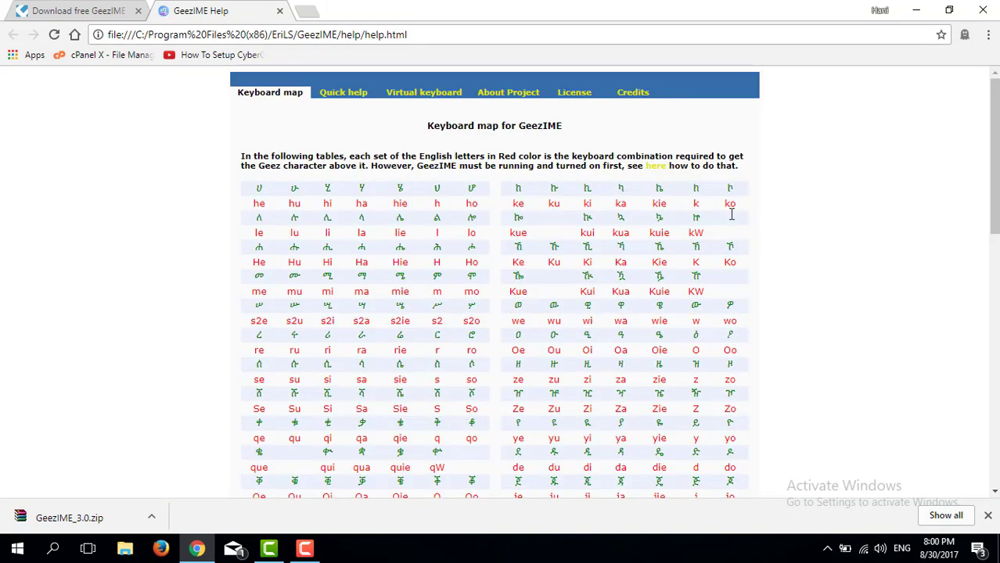
Step: Examine the manual's Keyboard map, Quick help, Virtual keyboard and About Project pages, and close the manual
{"action": "left_click_drag", "start_coordinate": [732, 219], "coordinate": [728, 208]}
{"action": "left_click", "coordinate": [727, 207]}
{"action": "double_click", "coordinate": [257, 205]}
{"action": "double_click", "coordinate": [299, 204]}
{"action": "double_click", "coordinate": [327, 204]}
{"action": "left_click", "coordinate": [352, 100]}
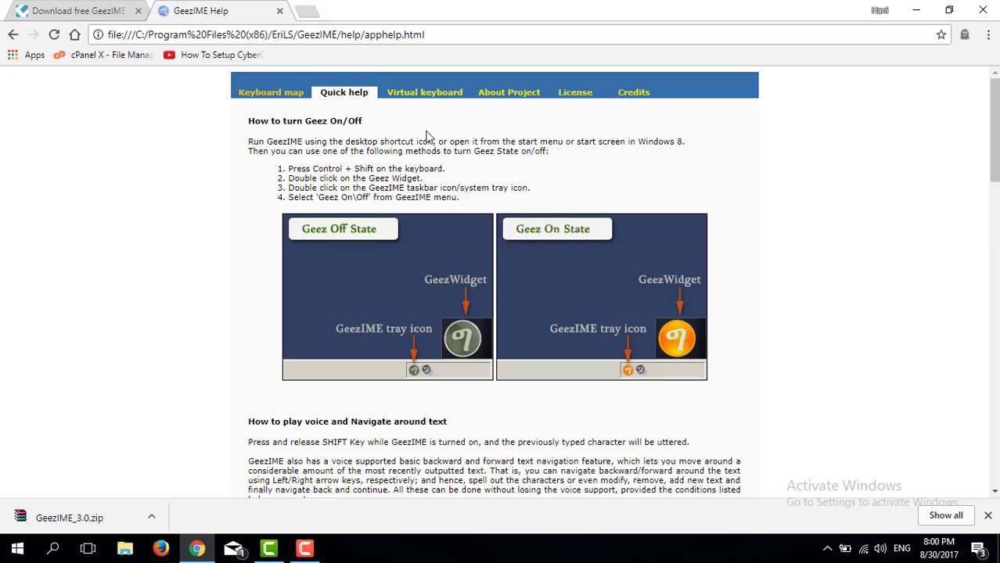
{"action": "left_click", "coordinate": [413, 100]}
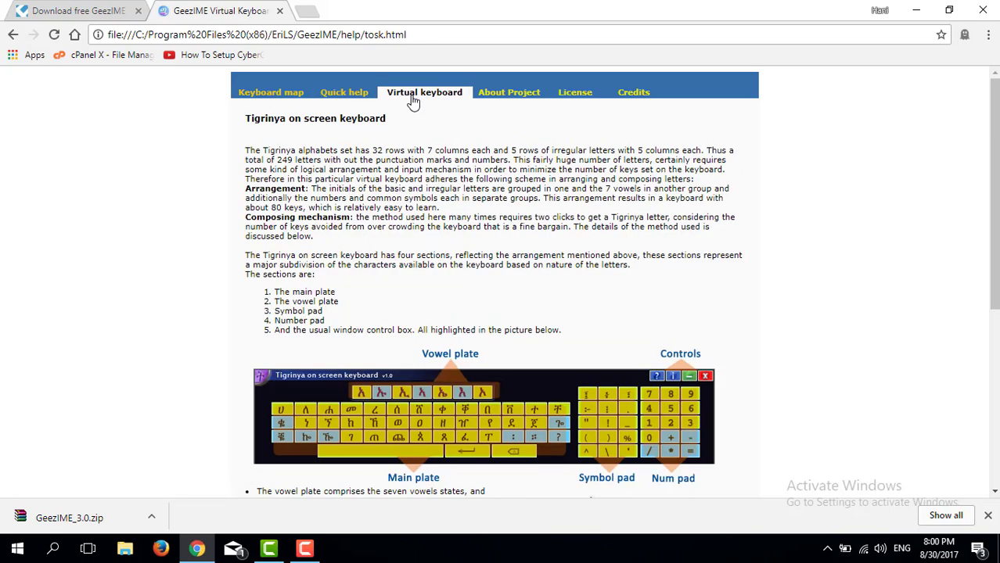
{"action": "scroll", "coordinate": [501, 281], "scroll_direction": "down", "scroll_amount": 3}
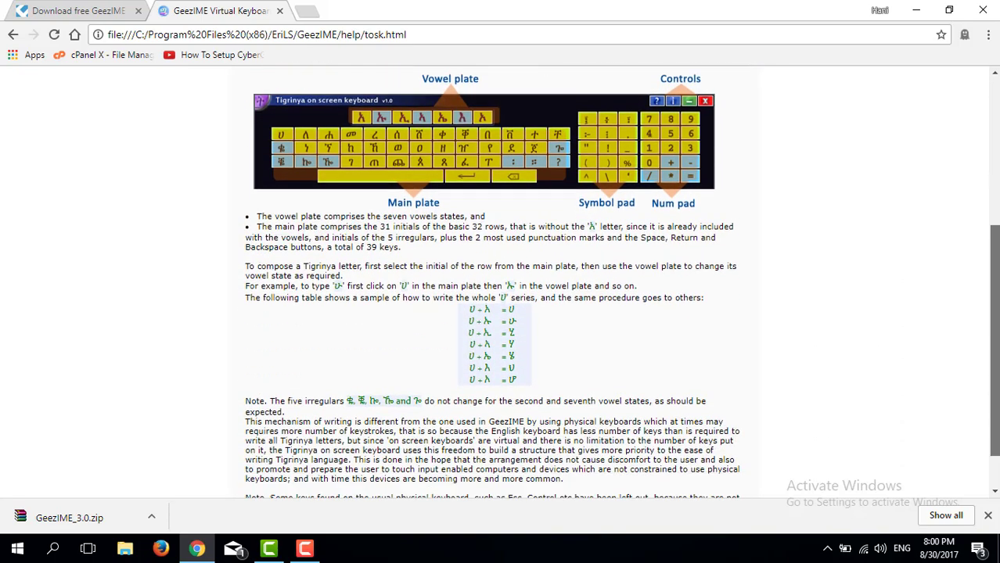
{"action": "scroll", "coordinate": [785, 123], "scroll_direction": "up", "scroll_amount": 4}
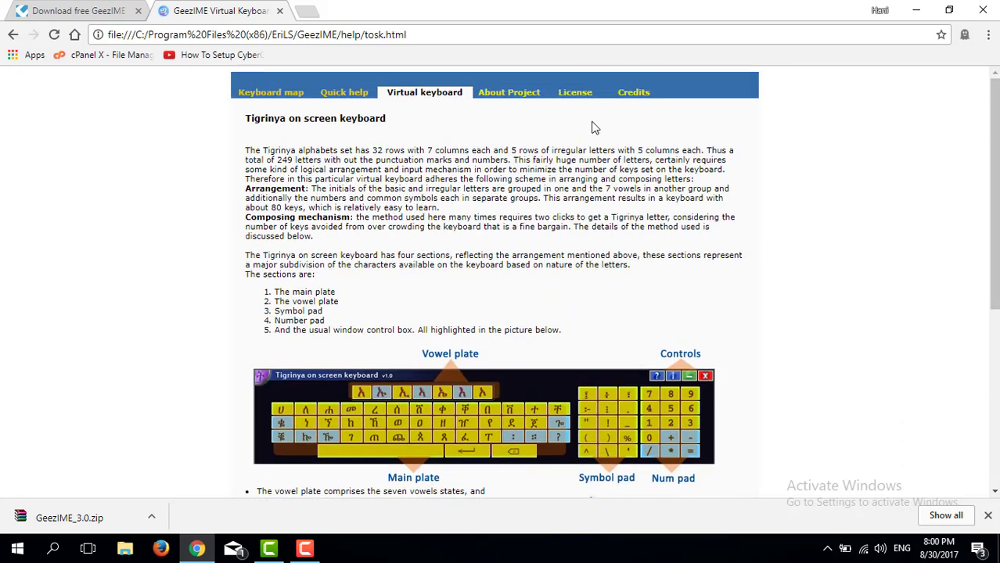
{"action": "left_click", "coordinate": [519, 94]}
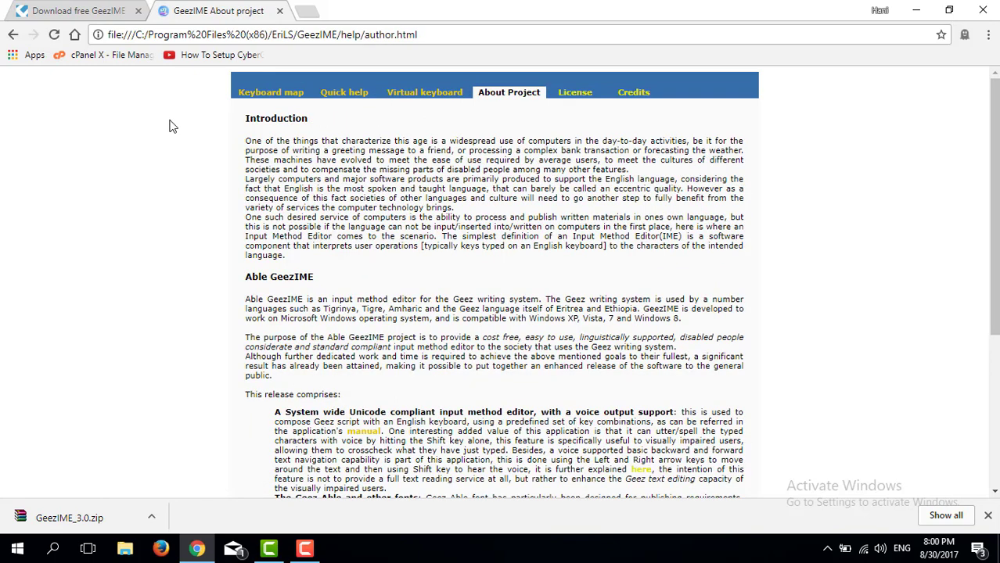
{"action": "left_click", "coordinate": [280, 10]}
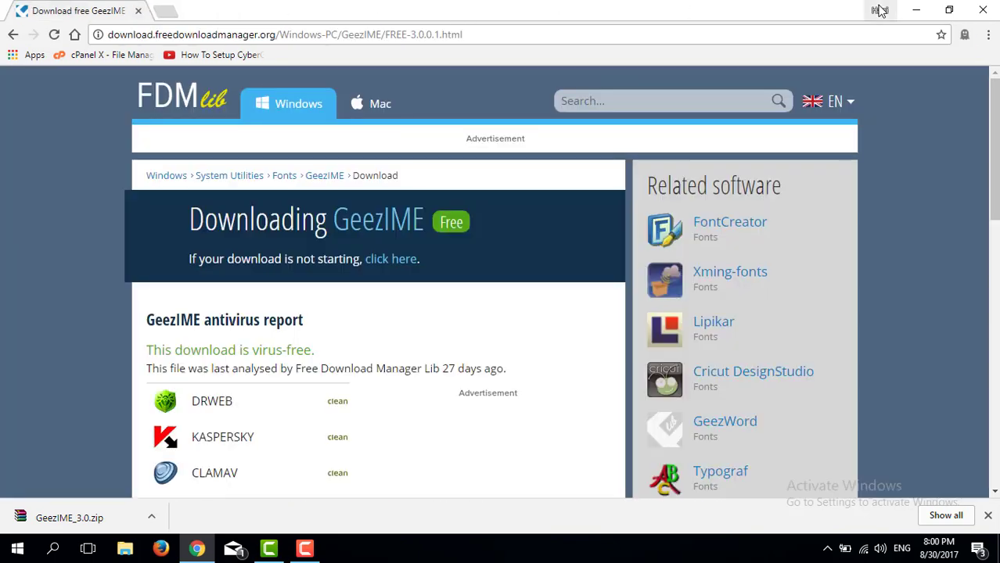
Step: Minimize the browser, launch GeezIME from its desktop shortcut and dismiss its notification
{"action": "left_click", "coordinate": [916, 10]}
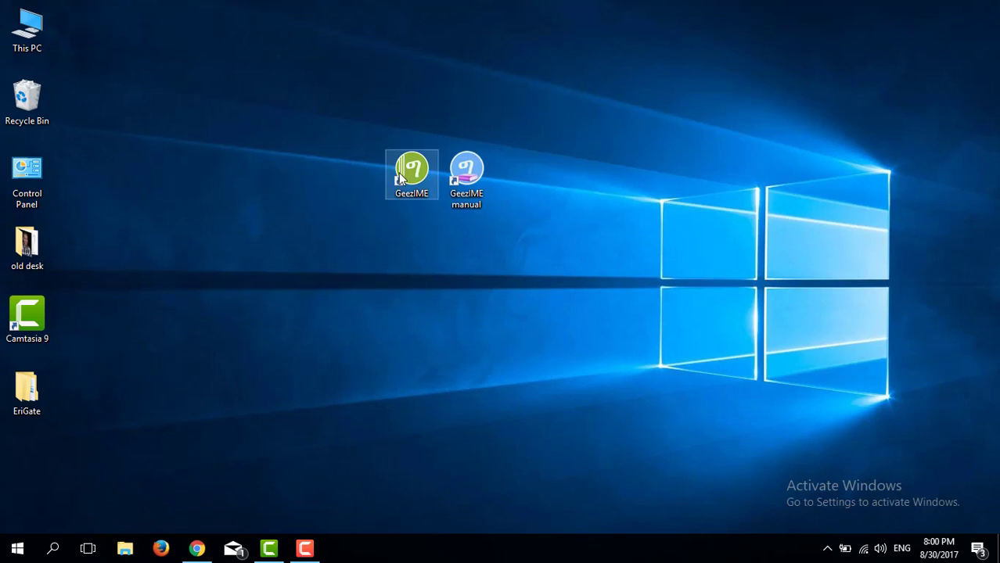
{"action": "double_click", "coordinate": [398, 172]}
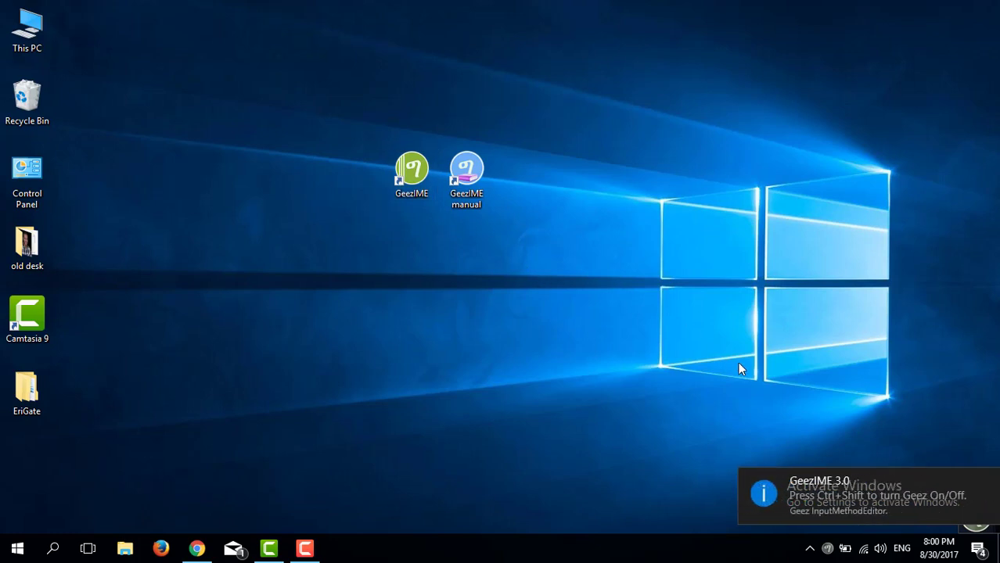
{"action": "left_click", "coordinate": [988, 483]}
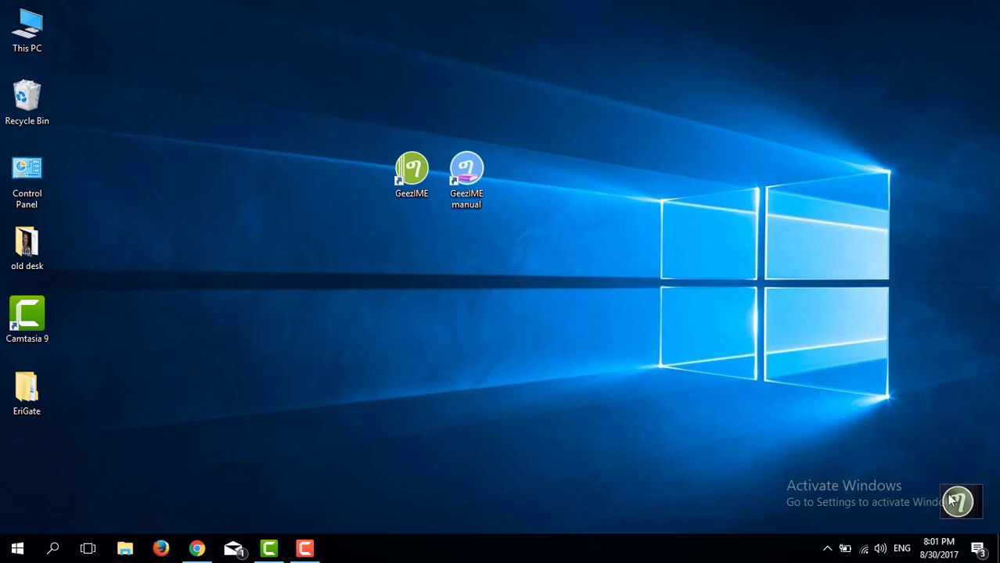
Step: Move the Geez widget to the lower middle of the desktop and open the Tigrinya Keyboard from it
{"action": "left_click_drag", "start_coordinate": [970, 513], "coordinate": [499, 488]}
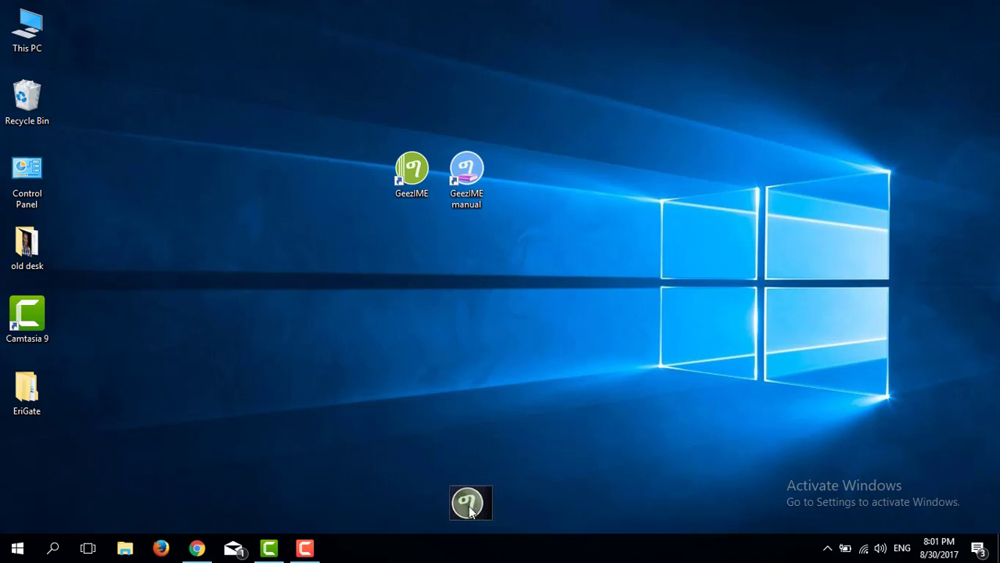
{"action": "right_click", "coordinate": [467, 505]}
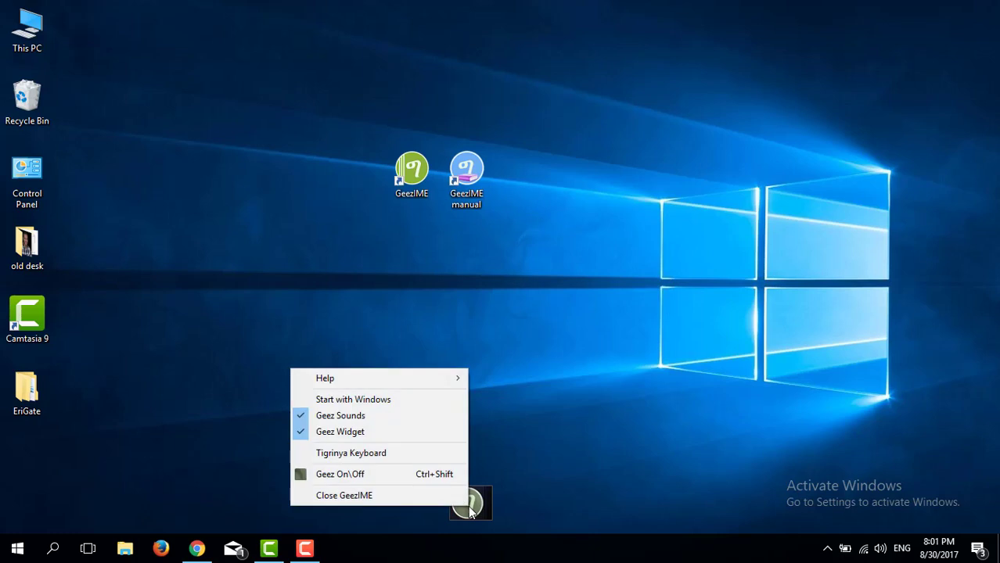
{"action": "left_click", "coordinate": [417, 457]}
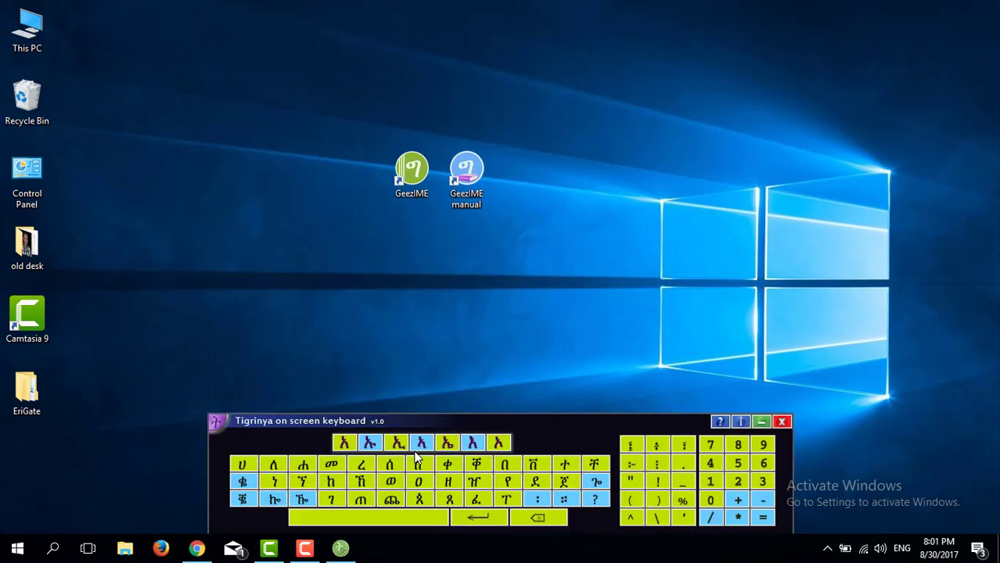
Step: Switch to Google Chrome and clear the web address from its address bar
{"action": "left_click", "coordinate": [198, 549]}
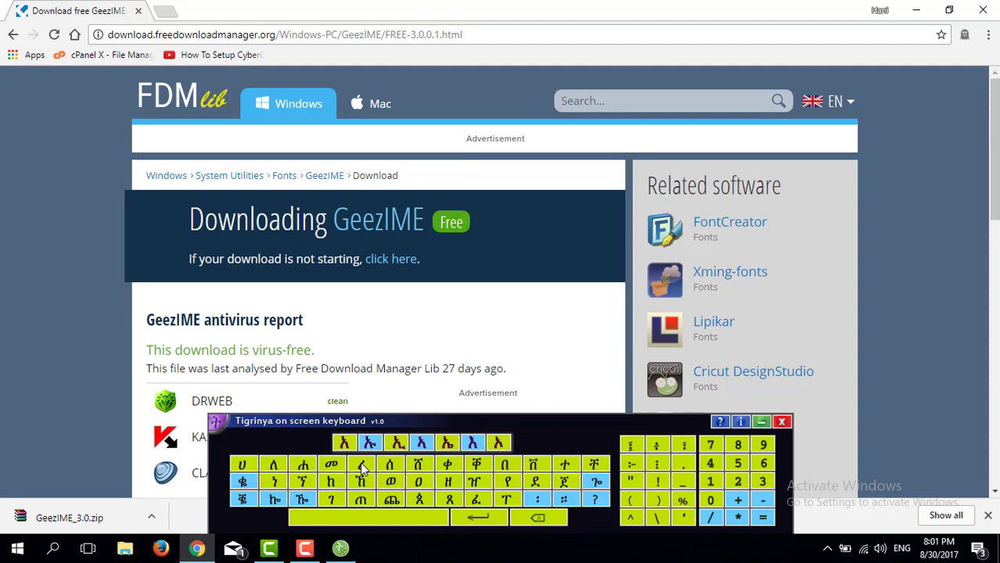
{"action": "left_click", "coordinate": [361, 466]}
{"action": "left_click", "coordinate": [448, 37]}
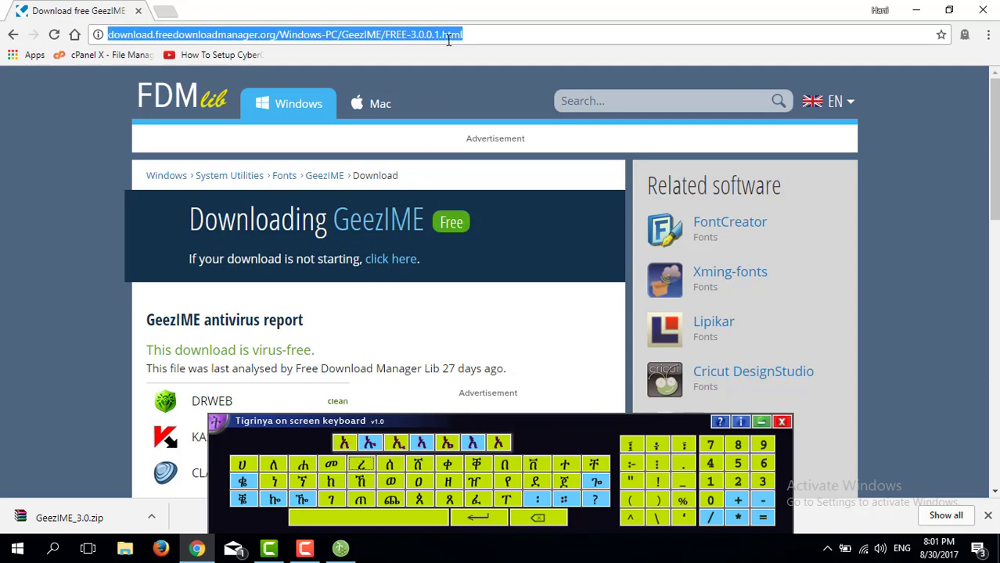
{"action": "key", "text": "BackSpace"}
Step: Enter the seven vowel forms of the letter መ (መሙሚማሜምሞ) in the address bar with the Tigrinya on-screen keyboard
{"action": "left_click", "coordinate": [332, 464]}
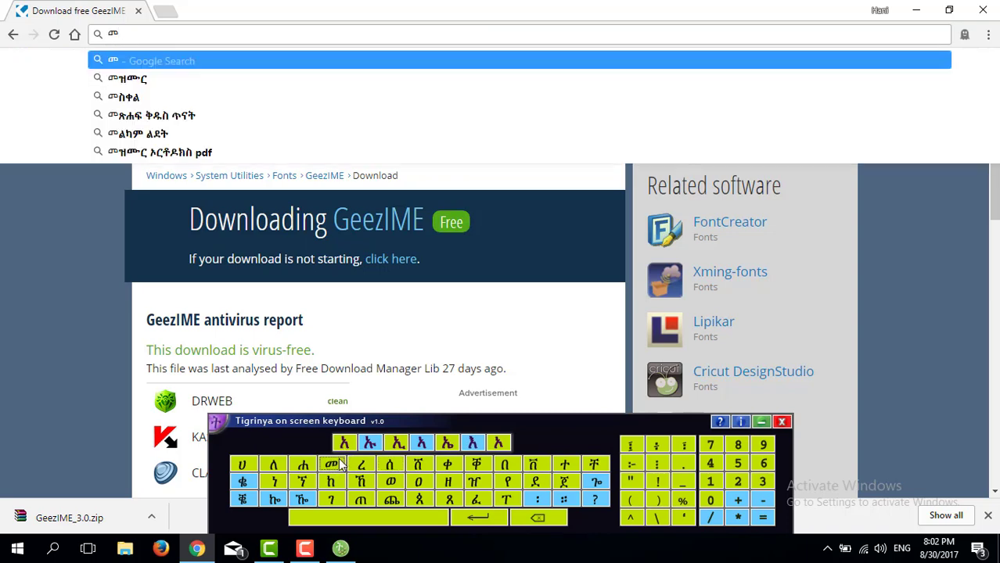
{"action": "left_click", "coordinate": [337, 465]}
{"action": "left_click", "coordinate": [369, 444]}
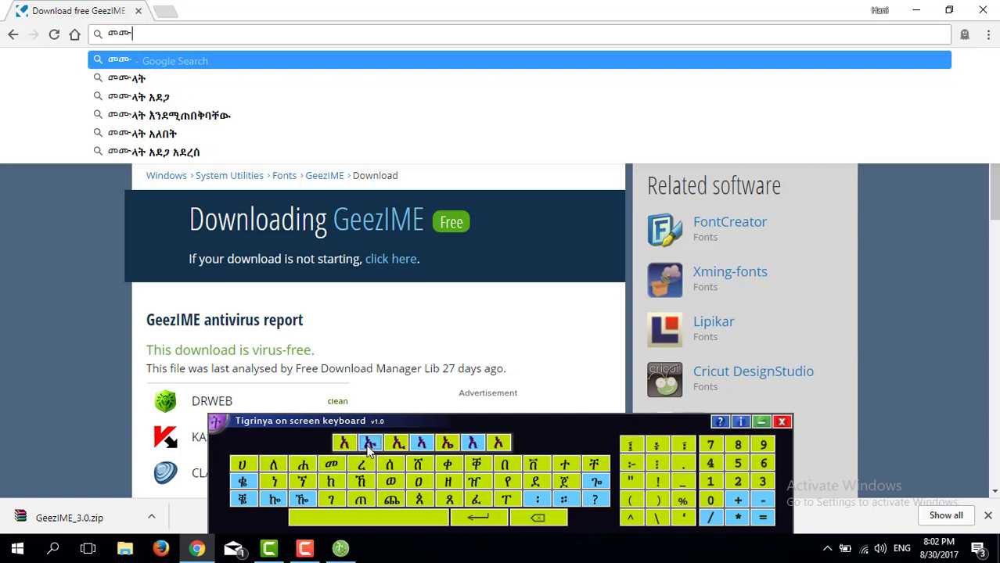
{"action": "left_click", "coordinate": [331, 464]}
{"action": "left_click", "coordinate": [396, 444]}
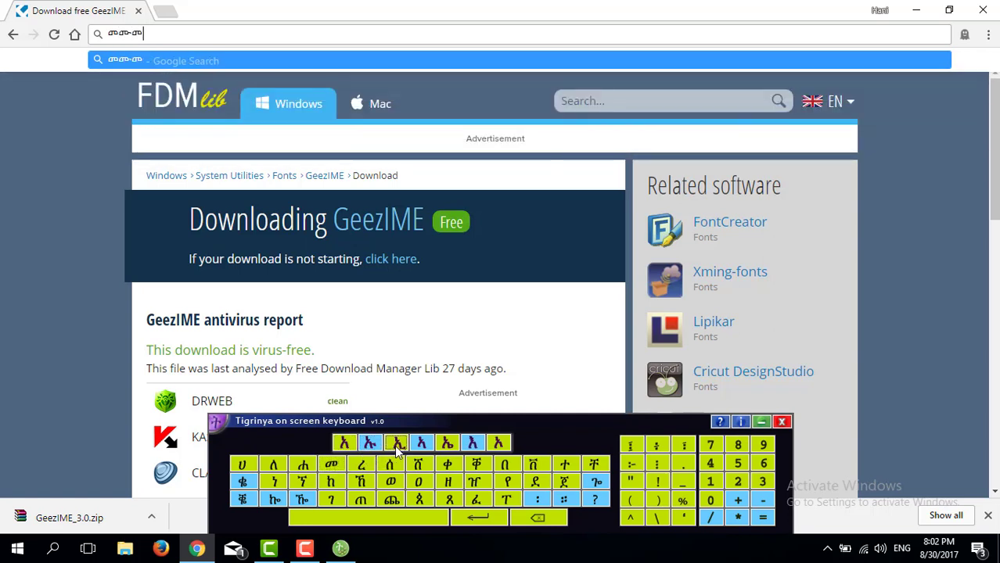
{"action": "left_click", "coordinate": [331, 464]}
{"action": "left_click", "coordinate": [420, 444]}
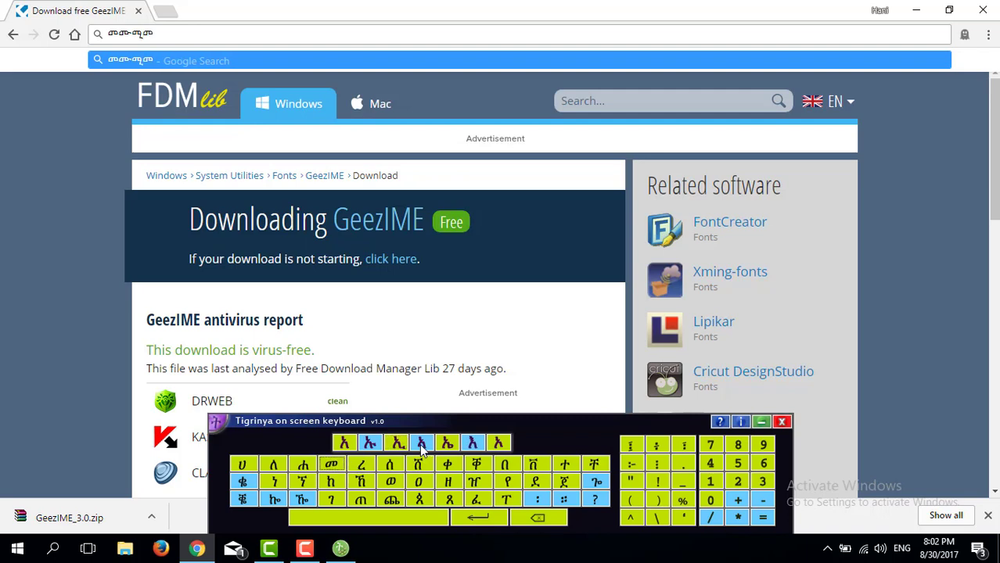
{"action": "left_click", "coordinate": [331, 464]}
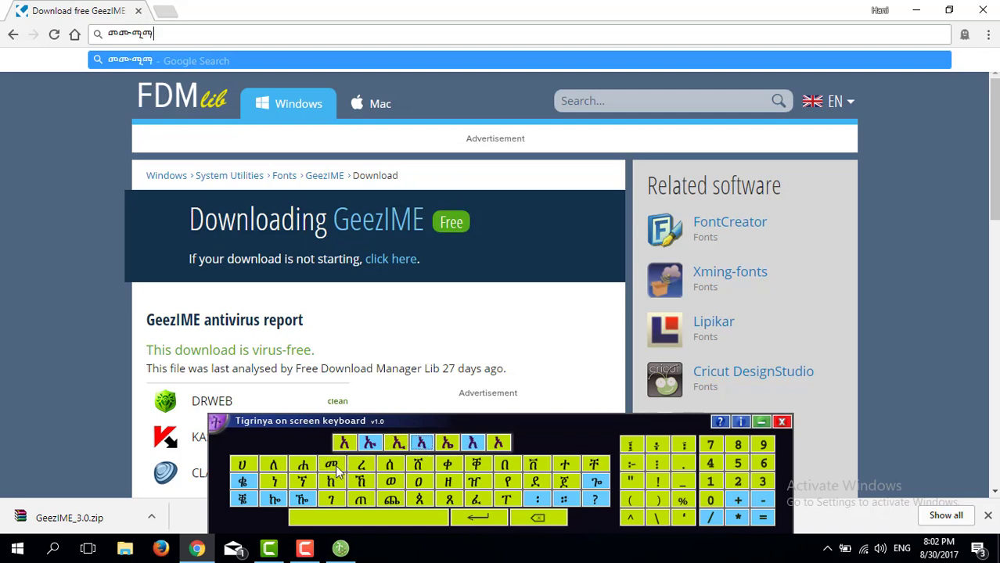
{"action": "left_click", "coordinate": [447, 443]}
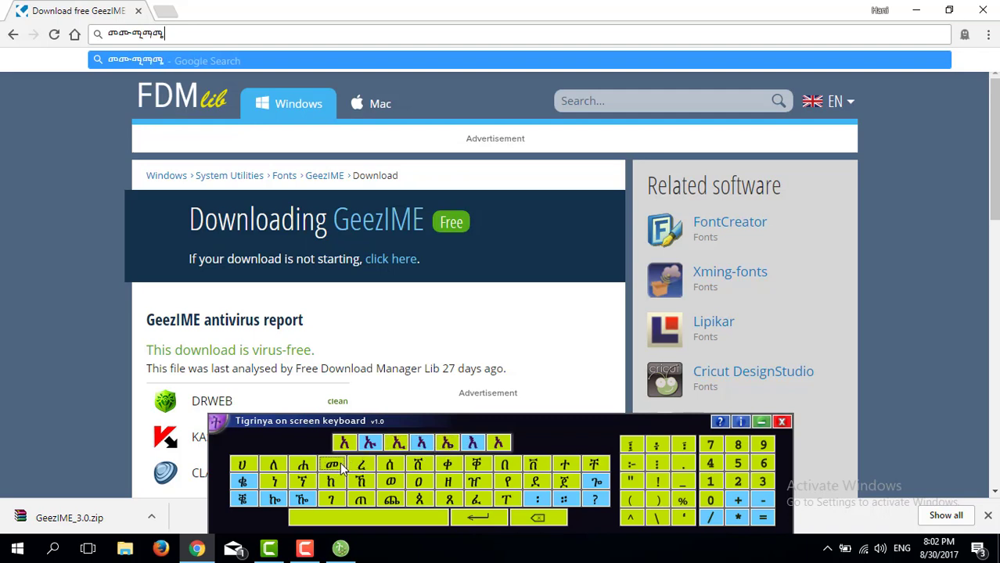
{"action": "left_click", "coordinate": [331, 464]}
{"action": "left_click", "coordinate": [473, 444]}
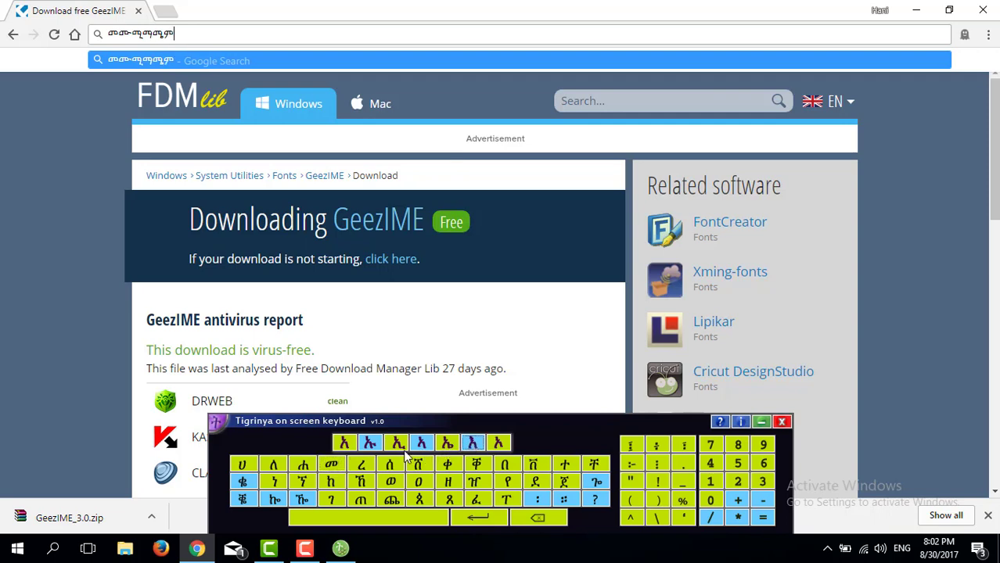
{"action": "left_click", "coordinate": [341, 468]}
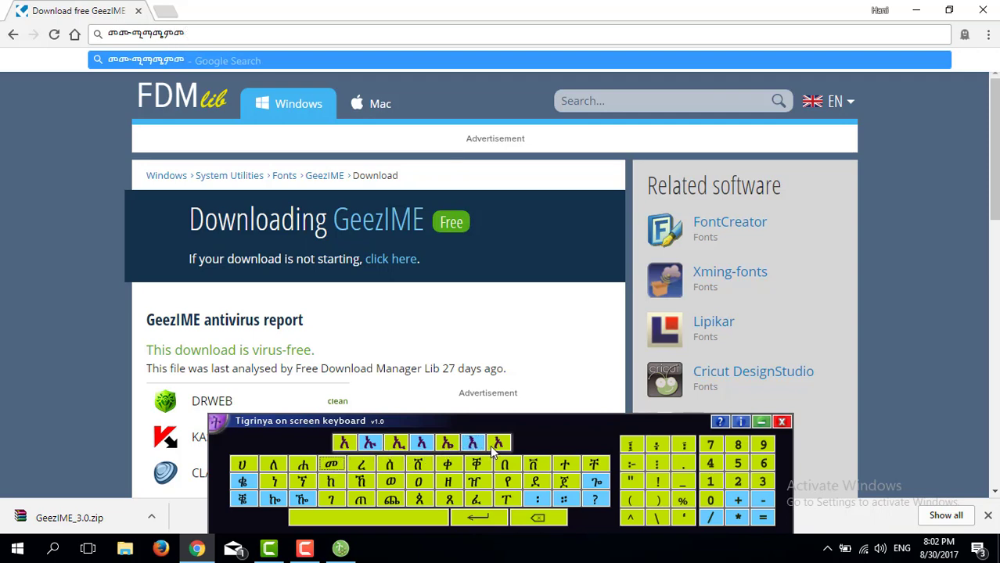
{"action": "left_click", "coordinate": [498, 444]}
Step: Delete the Tigrinya text from the address bar and close the Tigrinya on-screen keyboard
{"action": "triple_click", "coordinate": [205, 33]}
{"action": "key", "text": "BackSpace"}
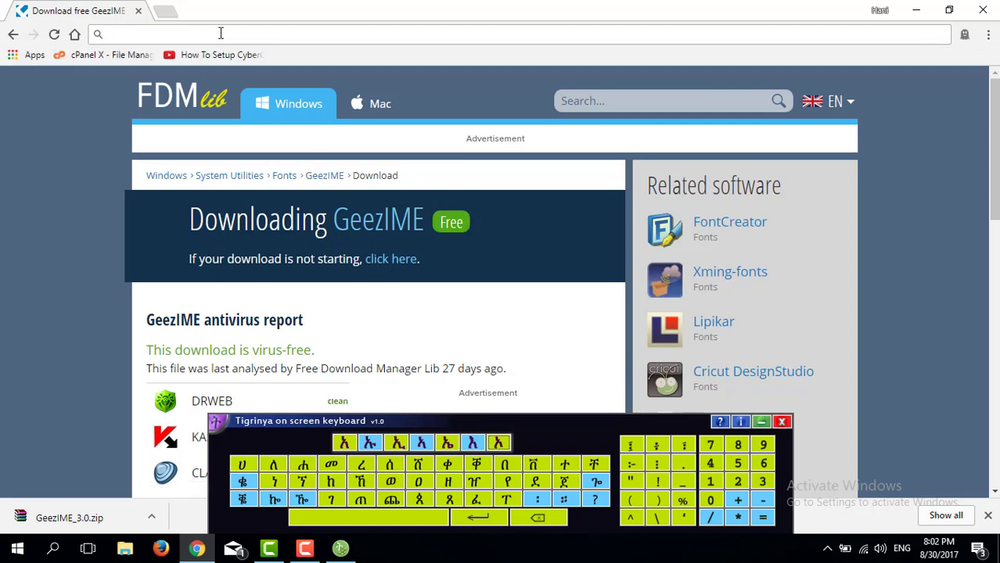
{"action": "left_click", "coordinate": [782, 422]}
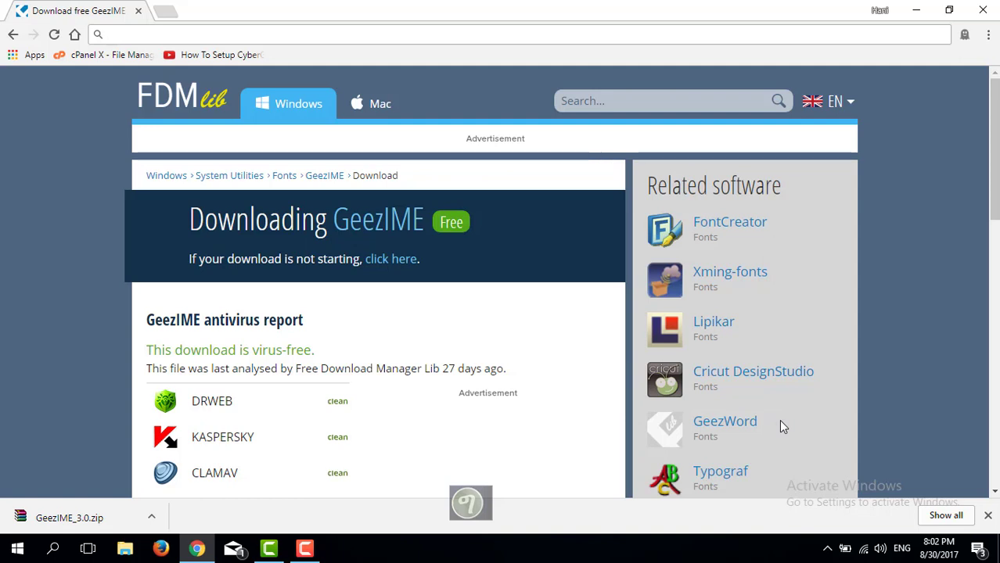
Step: Turn Geez input on from the Geez widget and enter several forms of the letter ከ in the address bar
{"action": "right_click", "coordinate": [471, 499]}
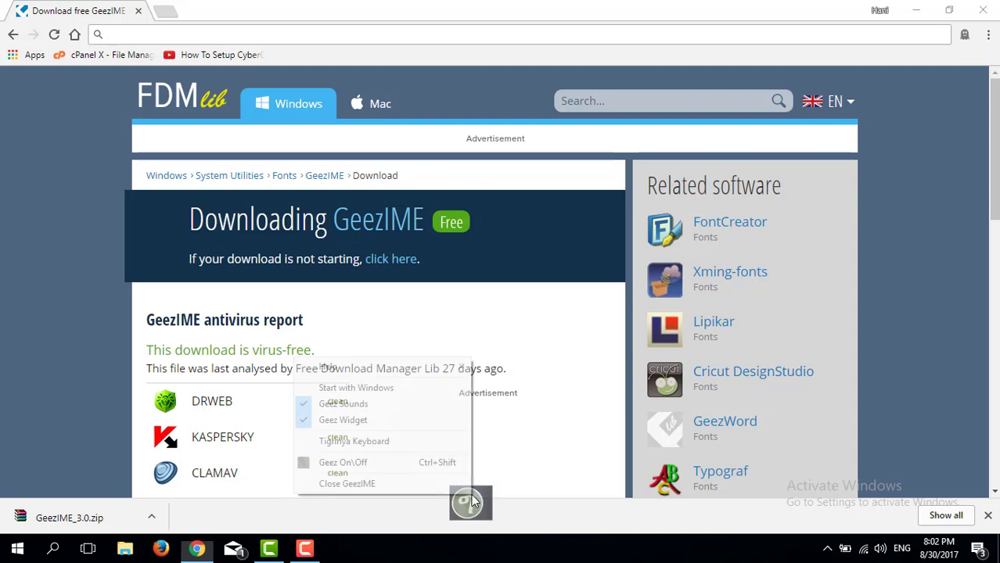
{"action": "left_click", "coordinate": [443, 465]}
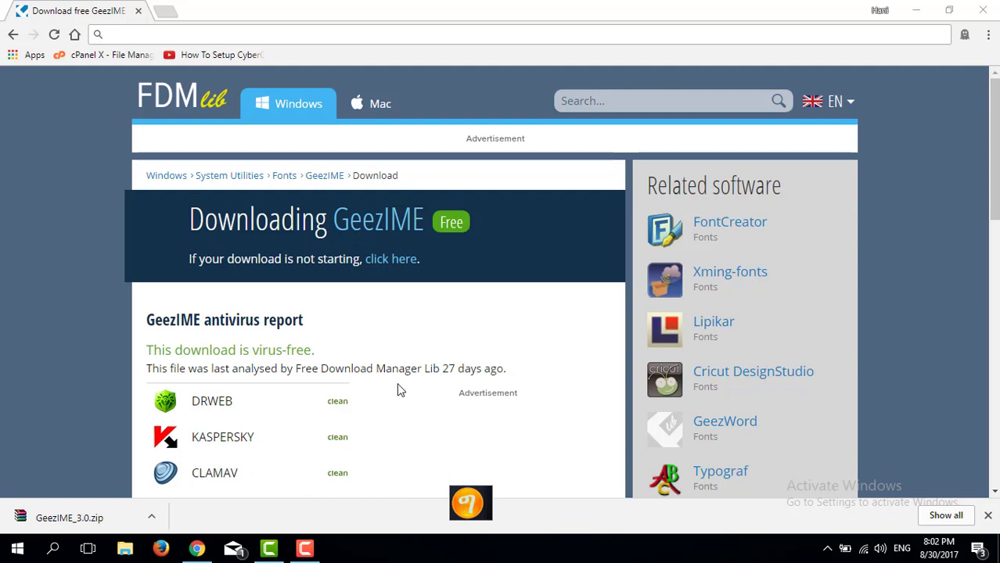
{"action": "left_click", "coordinate": [252, 34]}
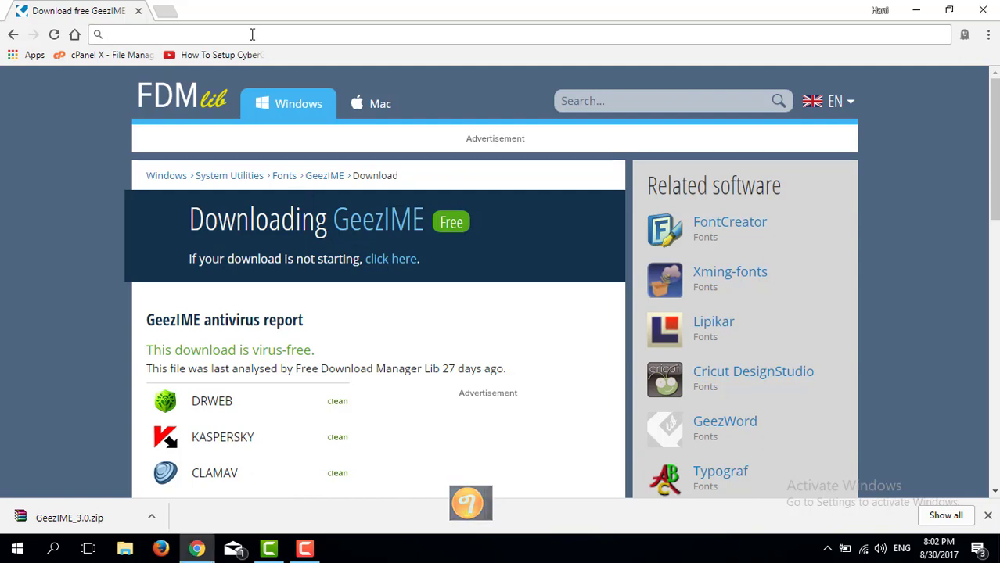
{"action": "type", "text": "ከ"}
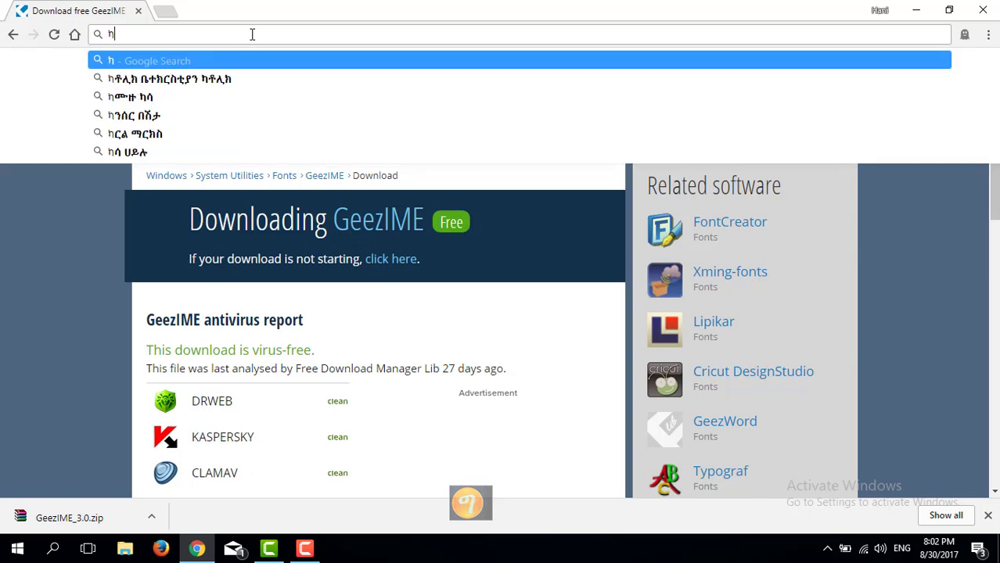
{"action": "type", "text": "ከ"}
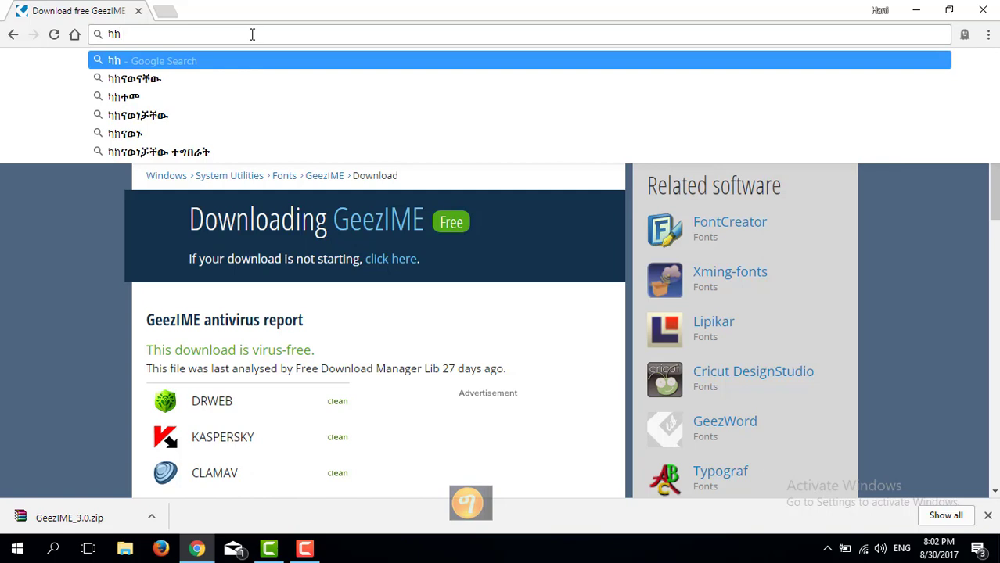
{"action": "type", "text": "ከ"}
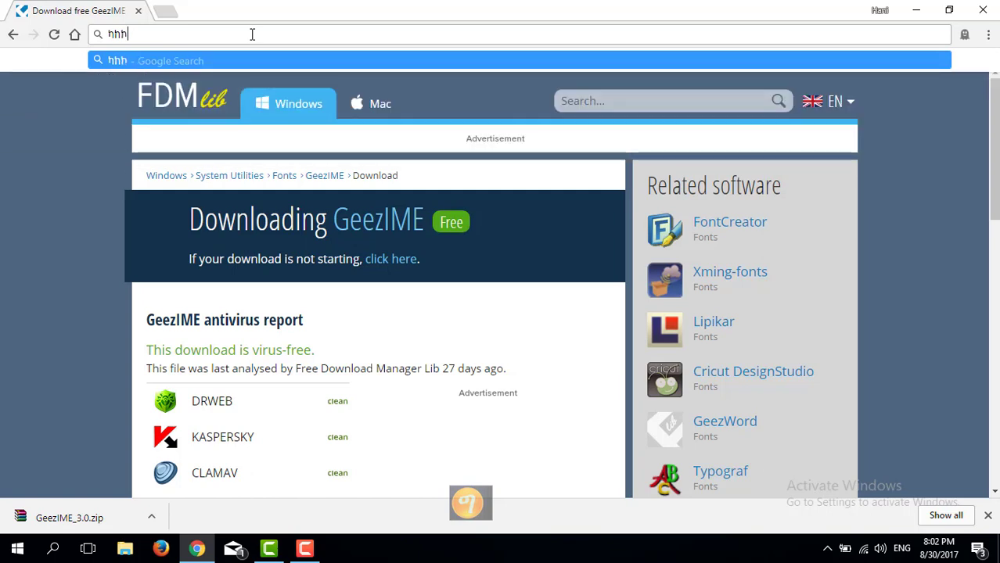
{"action": "type", "text": "ከ"}
Step: Delete the Geez letters from the address bar and close the browser
{"action": "key", "text": "BackSpace"}
{"action": "key", "text": "BackSpace"}
{"action": "key", "text": "BackSpace"}
{"action": "key", "text": "BackSpace"}
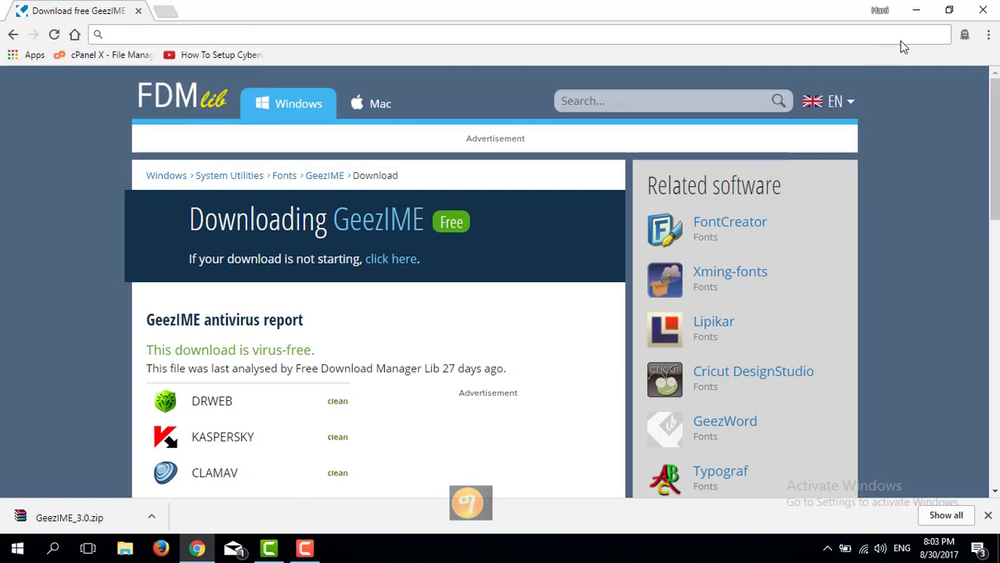
{"action": "left_click", "coordinate": [982, 10]}
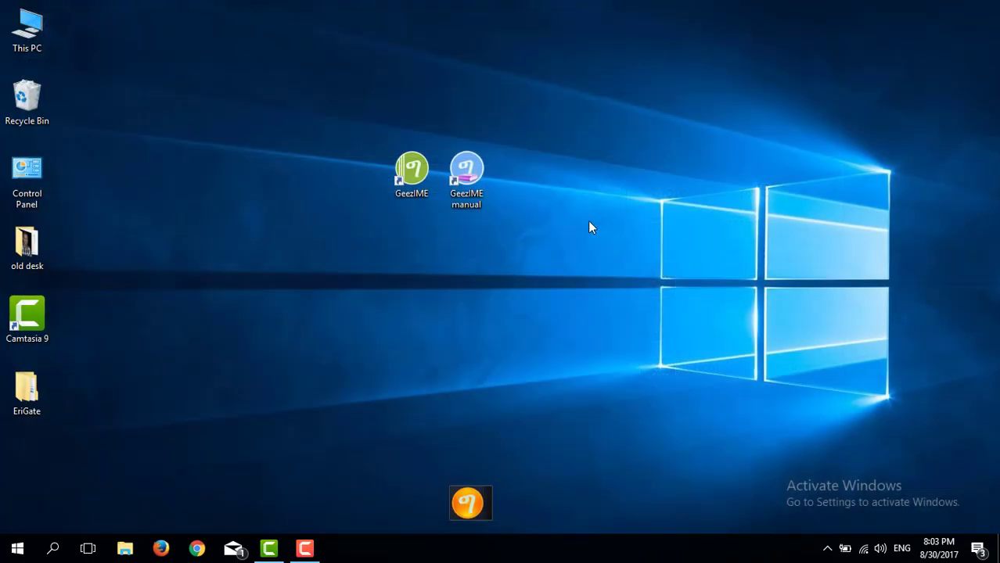
Step: Turn Geez input off from the desktop widget and close GeezIME
{"action": "right_click", "coordinate": [465, 501]}
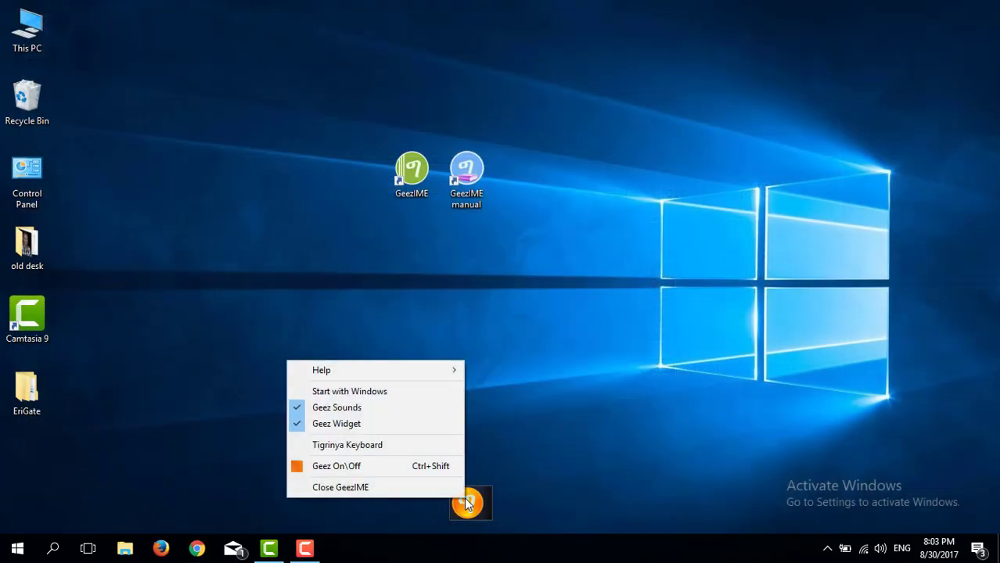
{"action": "left_click", "coordinate": [435, 469]}
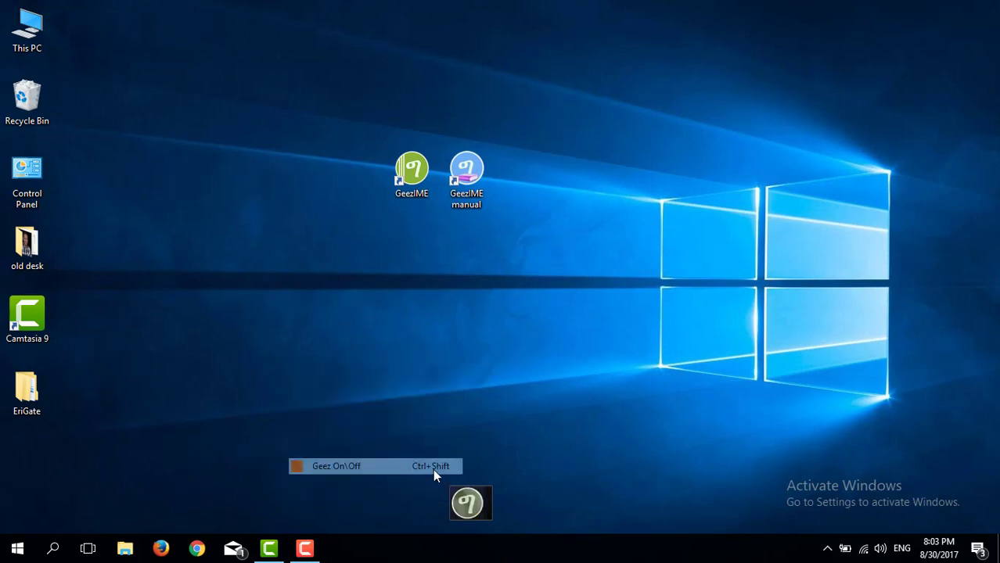
{"action": "right_click", "coordinate": [462, 501]}
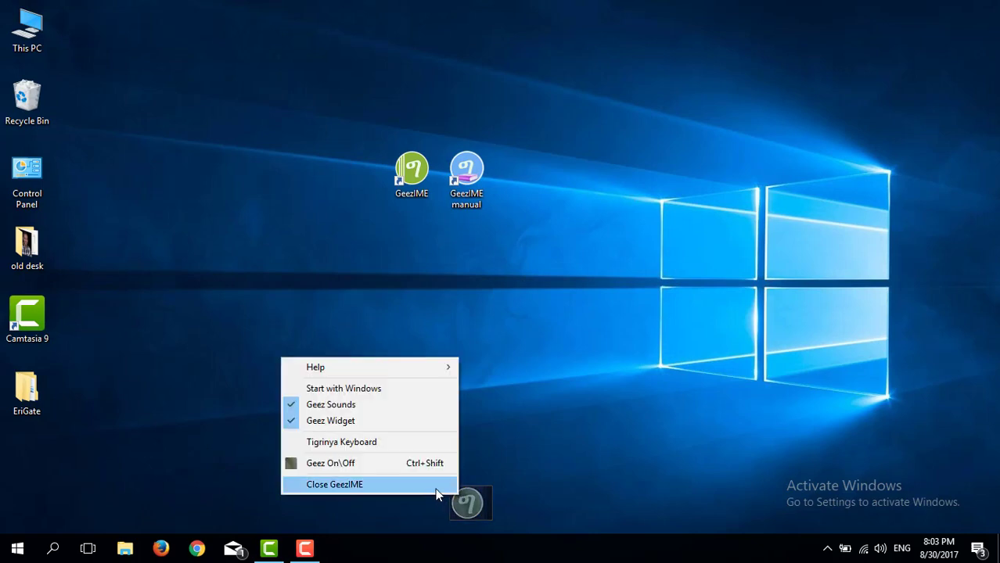
{"action": "left_click", "coordinate": [436, 491]}
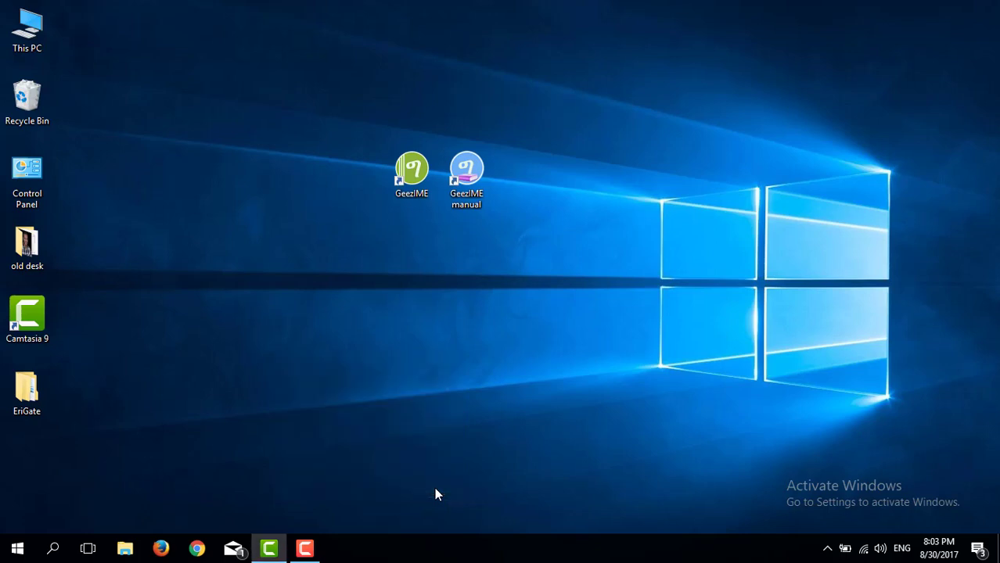